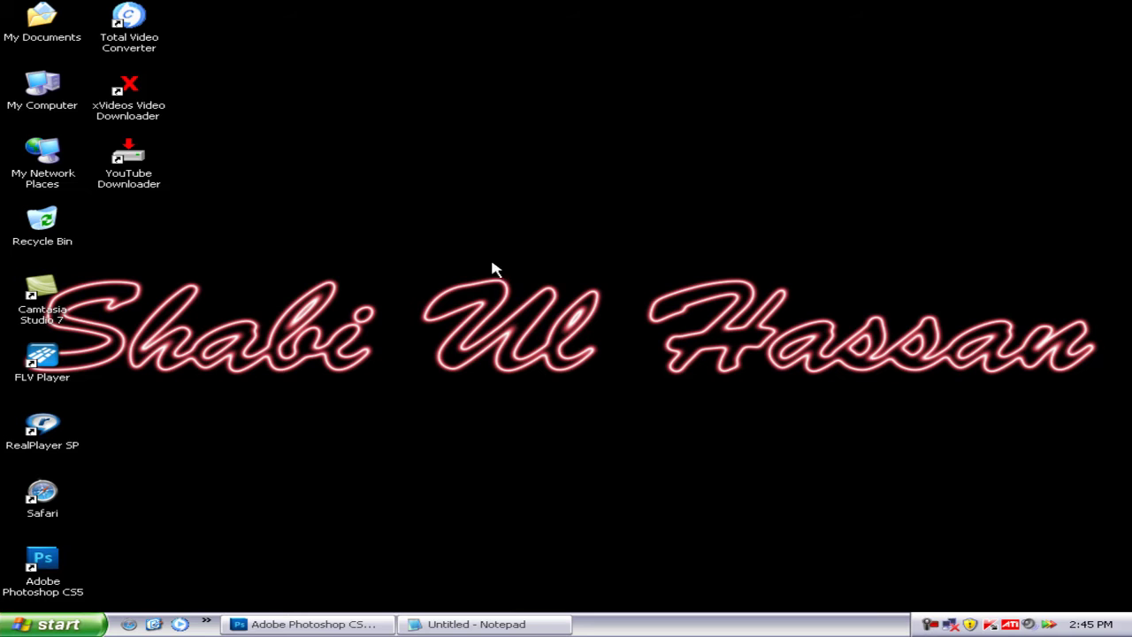
# Type the greeting 'Hello Youtubers' in the untitled notes window, then erase it
pyautogui.moveTo(179, 266); pyautogui.dragTo(1107, 402)
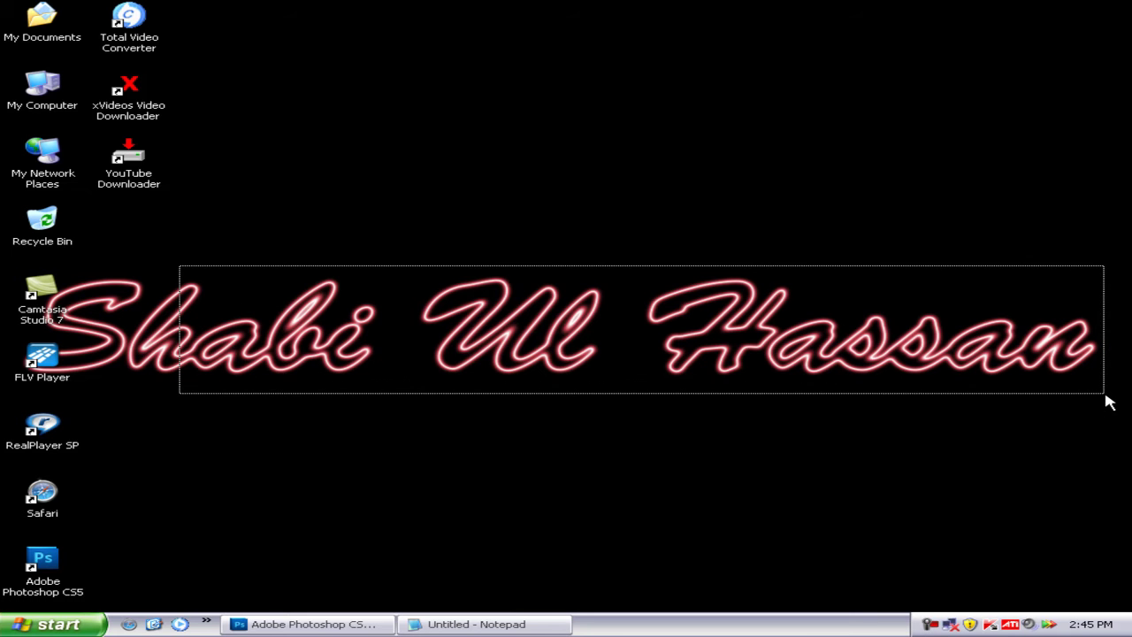
pyautogui.click(437, 624)
pyautogui.write('Hello Youtube')
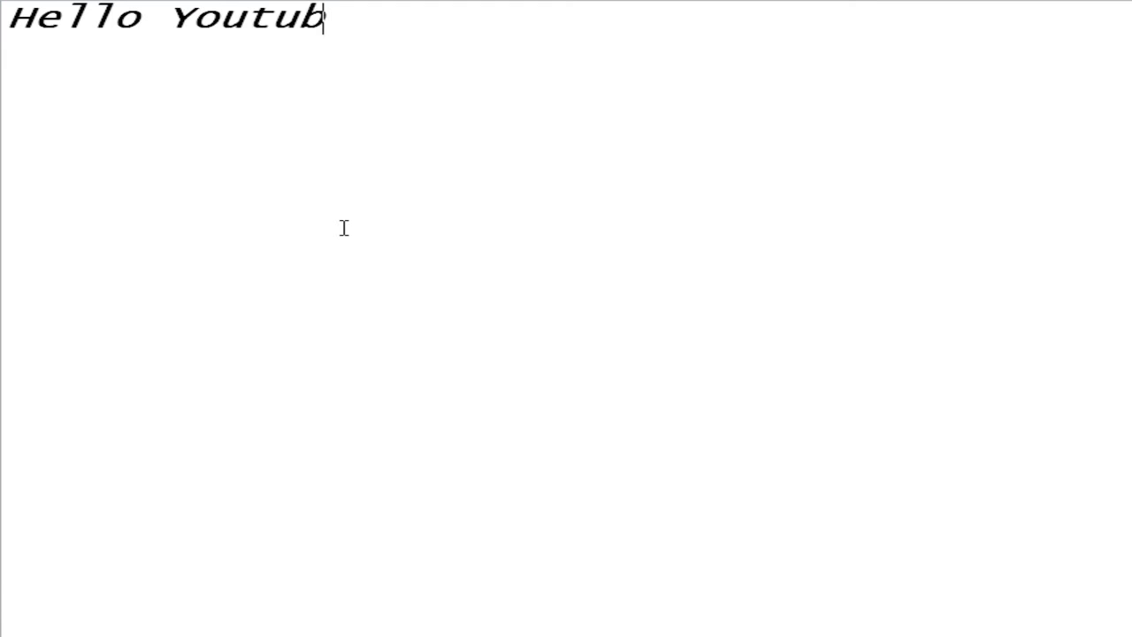
pyautogui.write('rs')
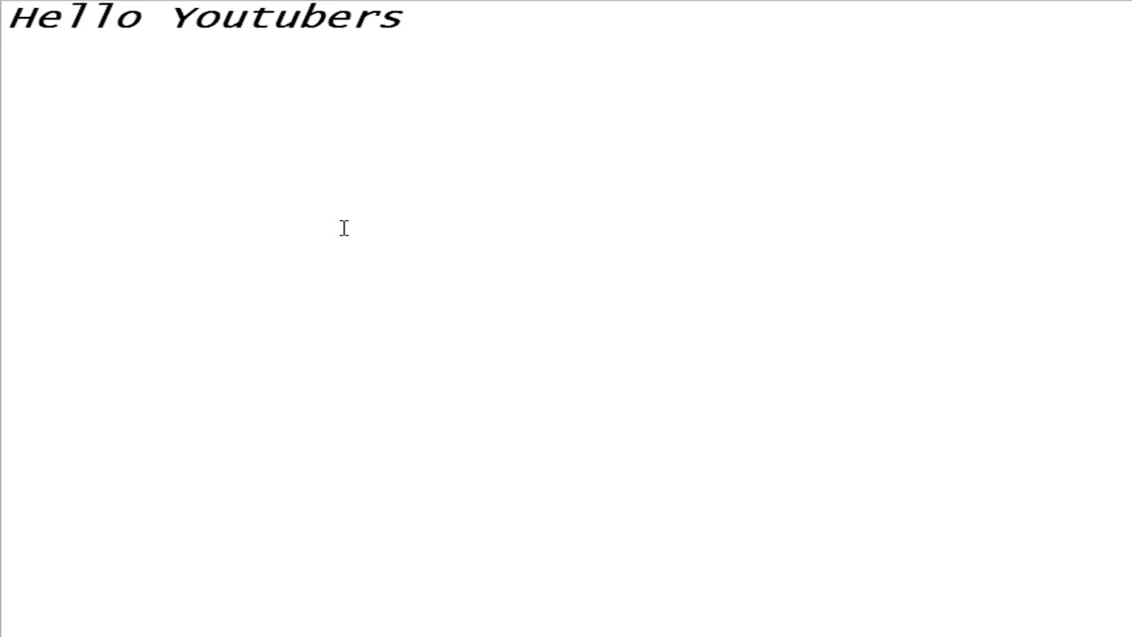
pyautogui.hotkey('ctrl', 'a')
pyautogui.press('BackSpace')
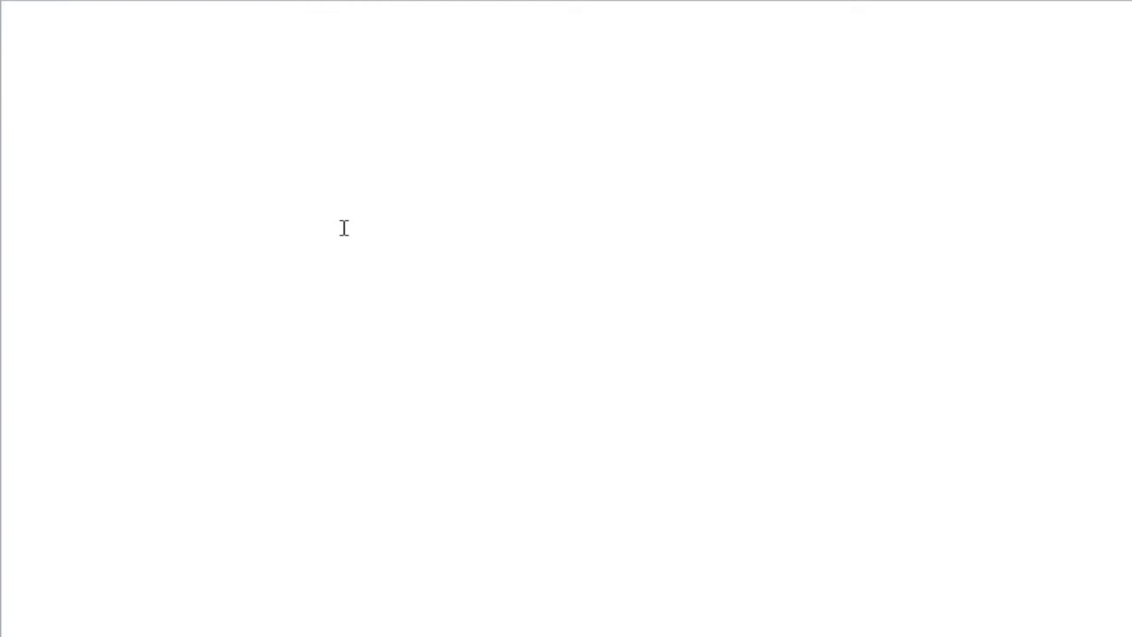
# Type the neon-text tutorial intro and 'Follow Me' captions in the notes, erasing each
pyautogui.write('Today ')
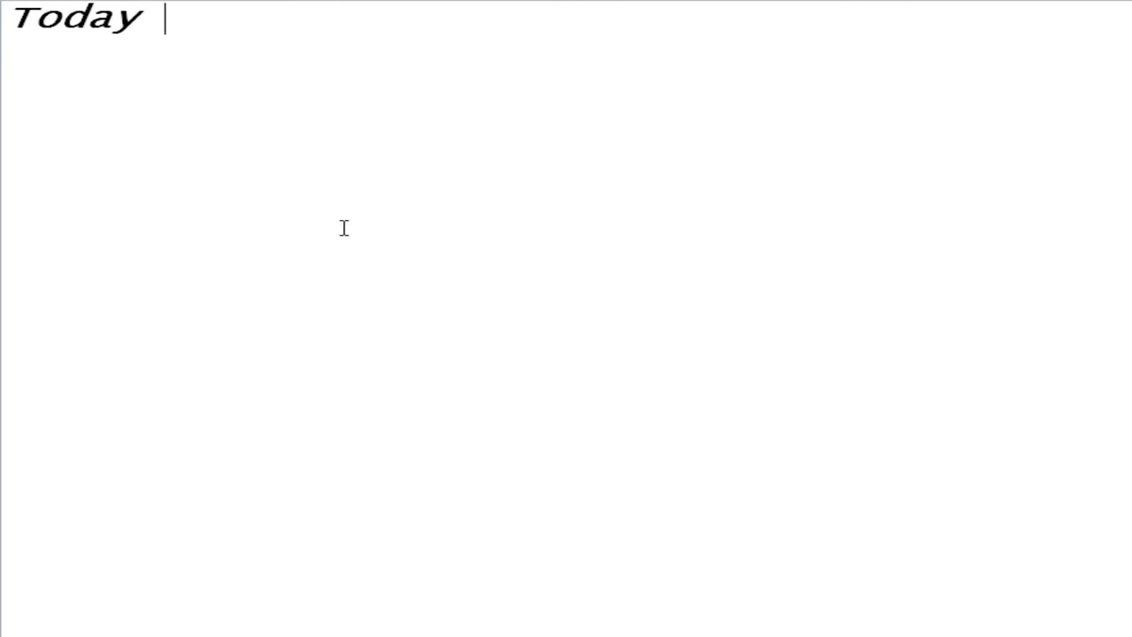
pyautogui.write('i w')
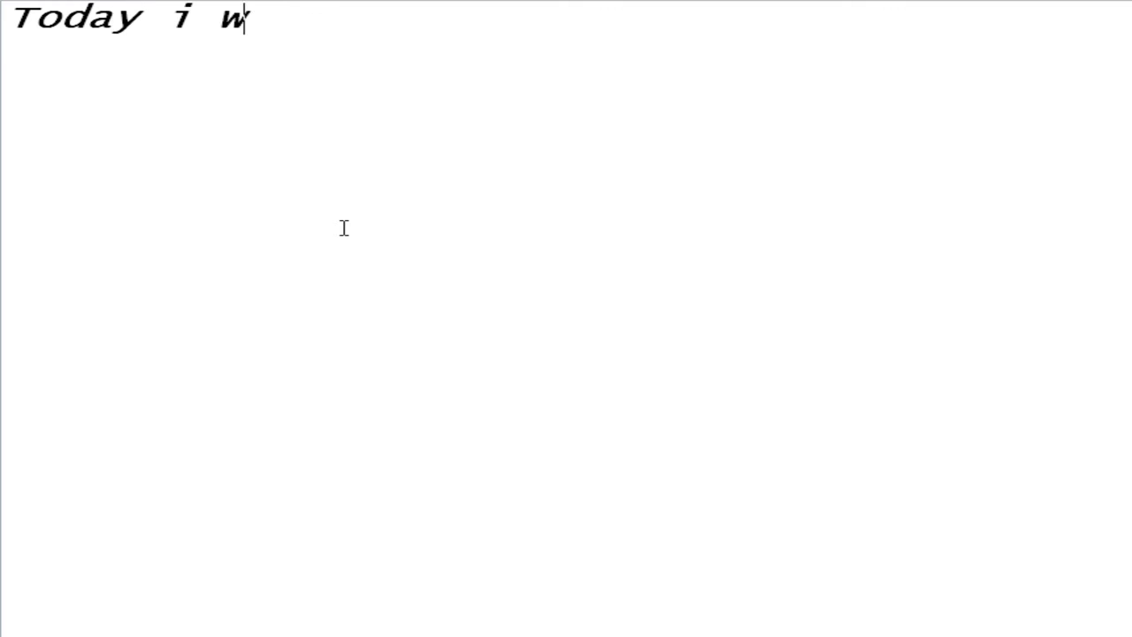
pyautogui.write('illteach')
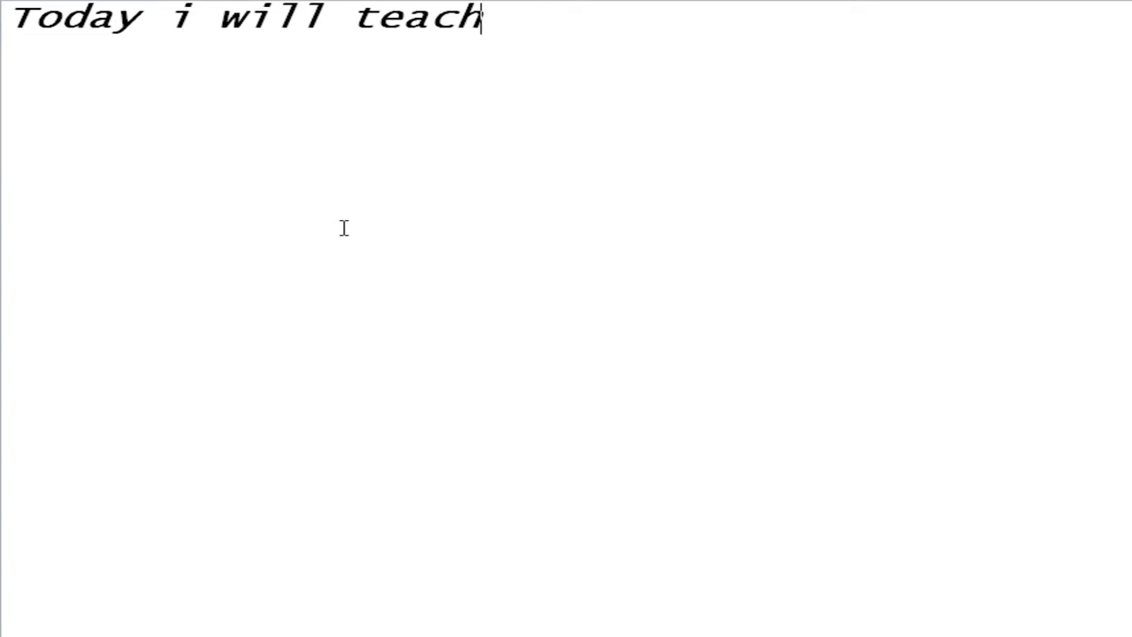
pyautogui.write('you h')
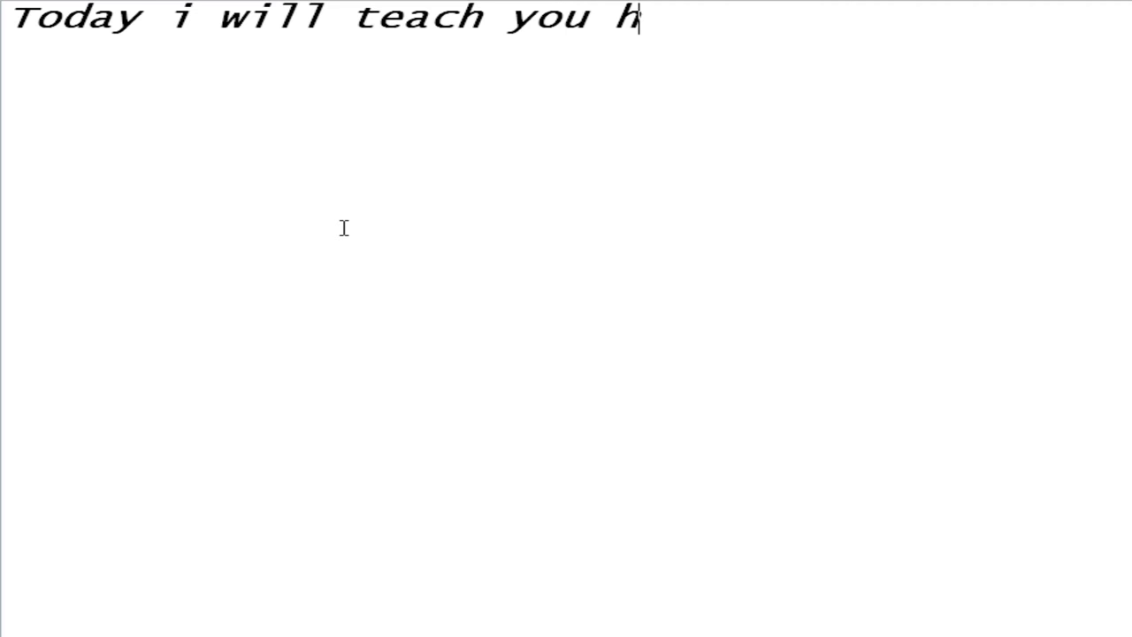
pyautogui.write('ow to')
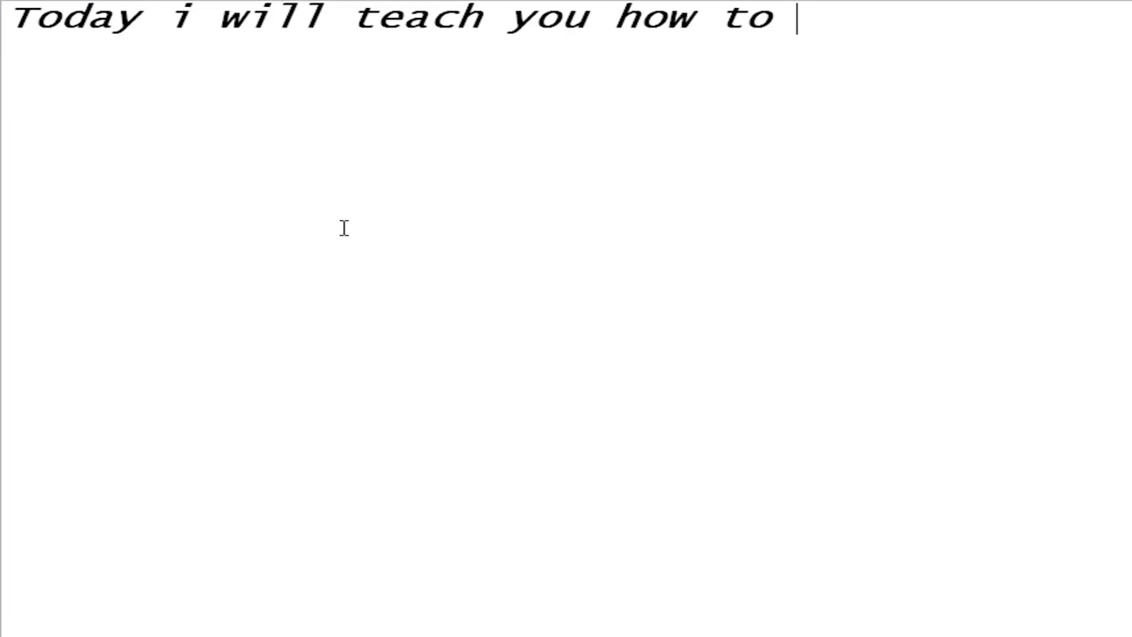
pyautogui.write('makea ')
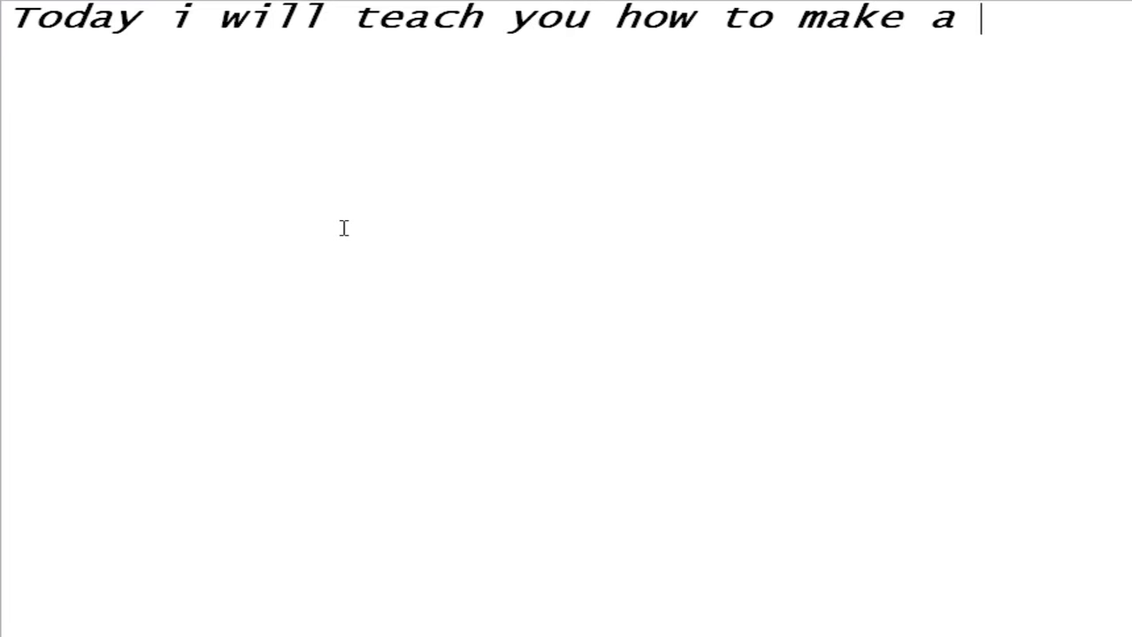
pyautogui.write('neon text in Adobe Photoshop CS')
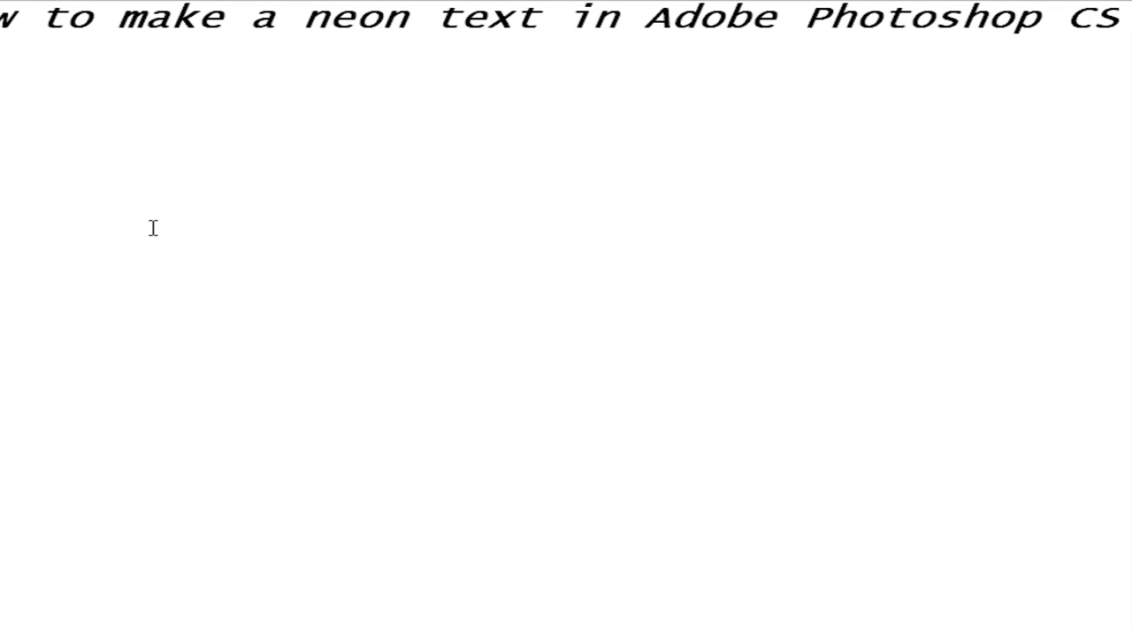
pyautogui.write('5')
pyautogui.hotkey('ctrl', 'a')
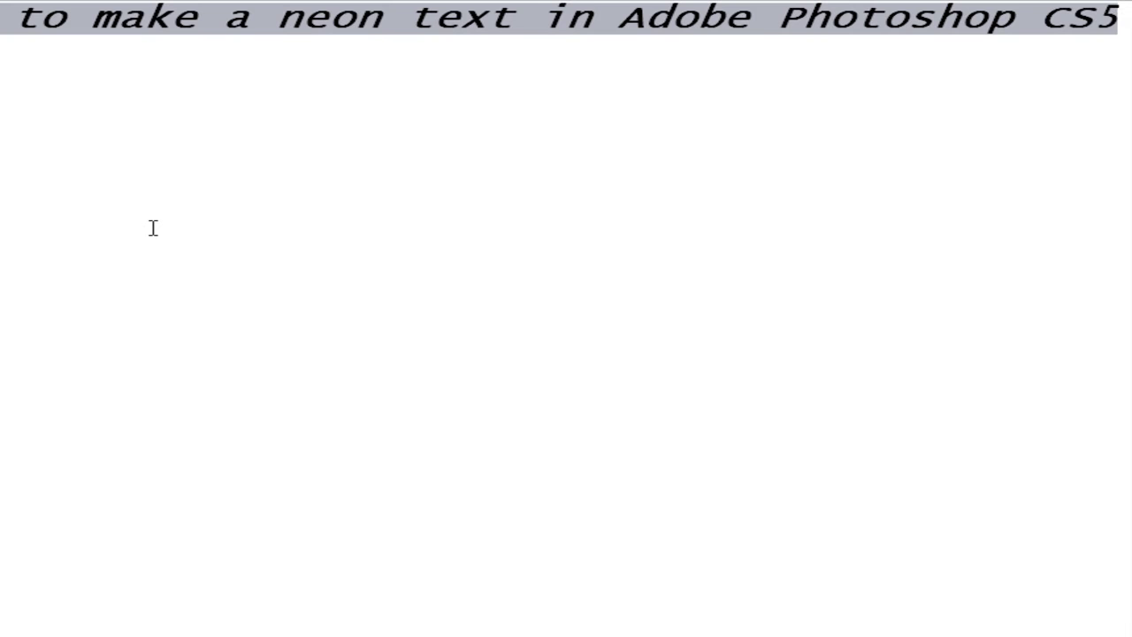
pyautogui.press('Delete')
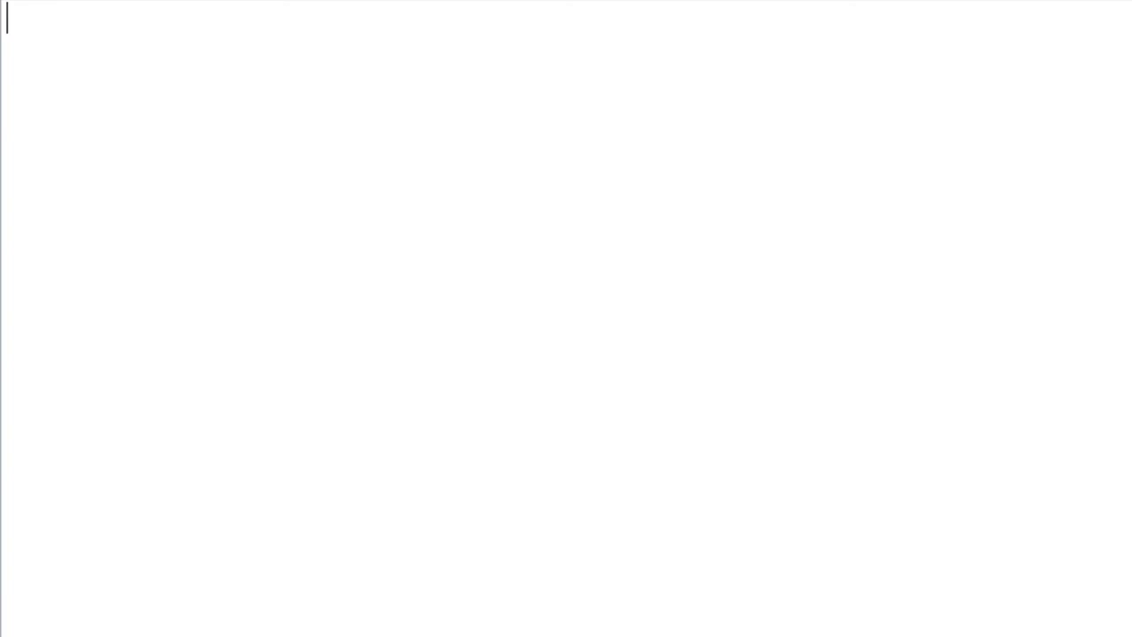
pyautogui.write('Fo')
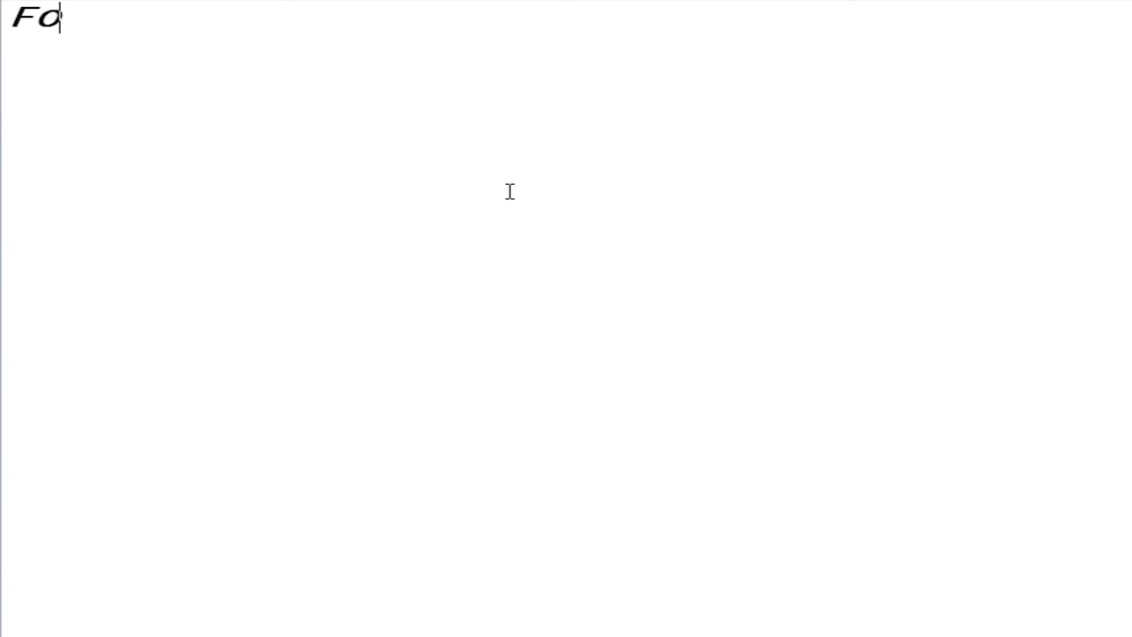
pyautogui.write('llow Me')
pyautogui.hotkey('ctrl', 'a')
pyautogui.press('BackSpace')
# Create a new 1024×768-pixel document with a white background in Photoshop
pyautogui.click(557, 628)
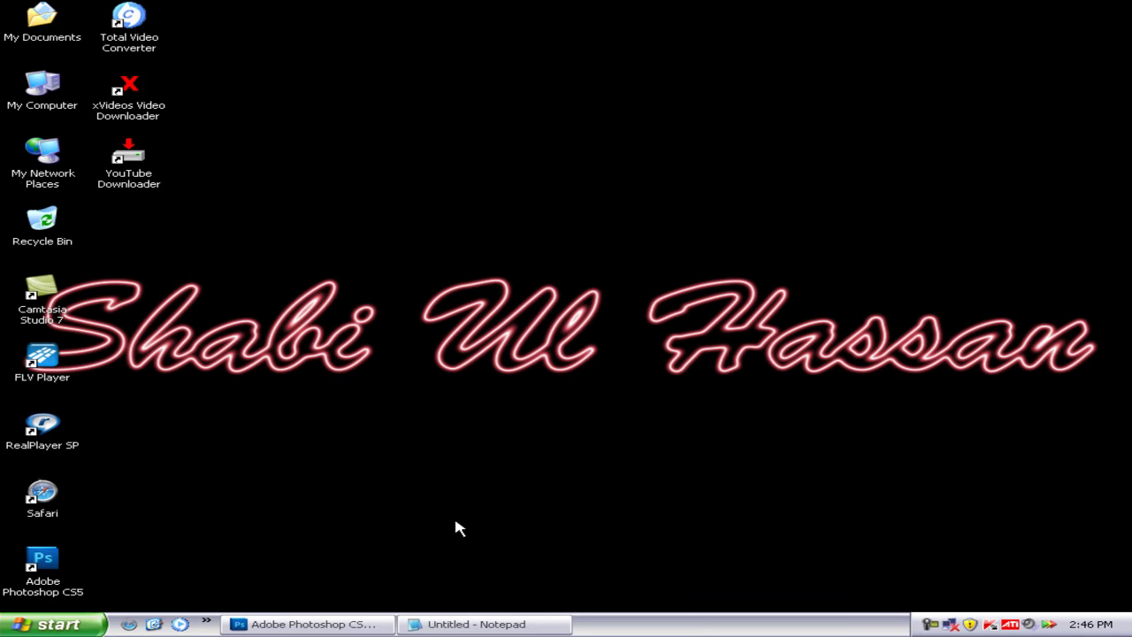
pyautogui.click(300, 625)
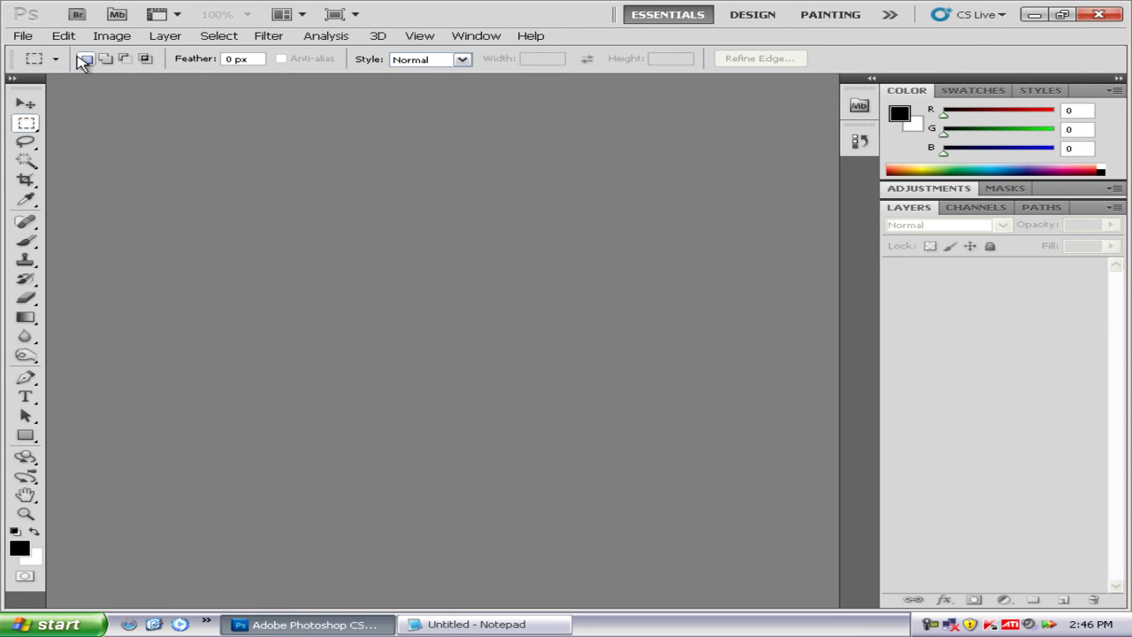
pyautogui.click(27, 37)
pyautogui.click(40, 52)
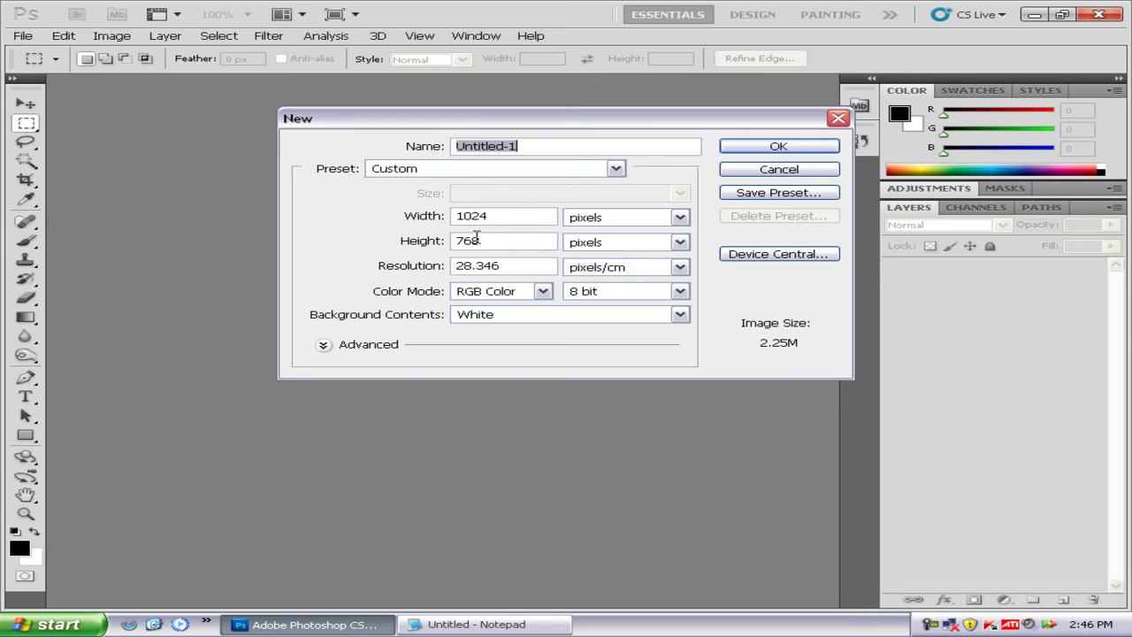
pyautogui.click(762, 148)
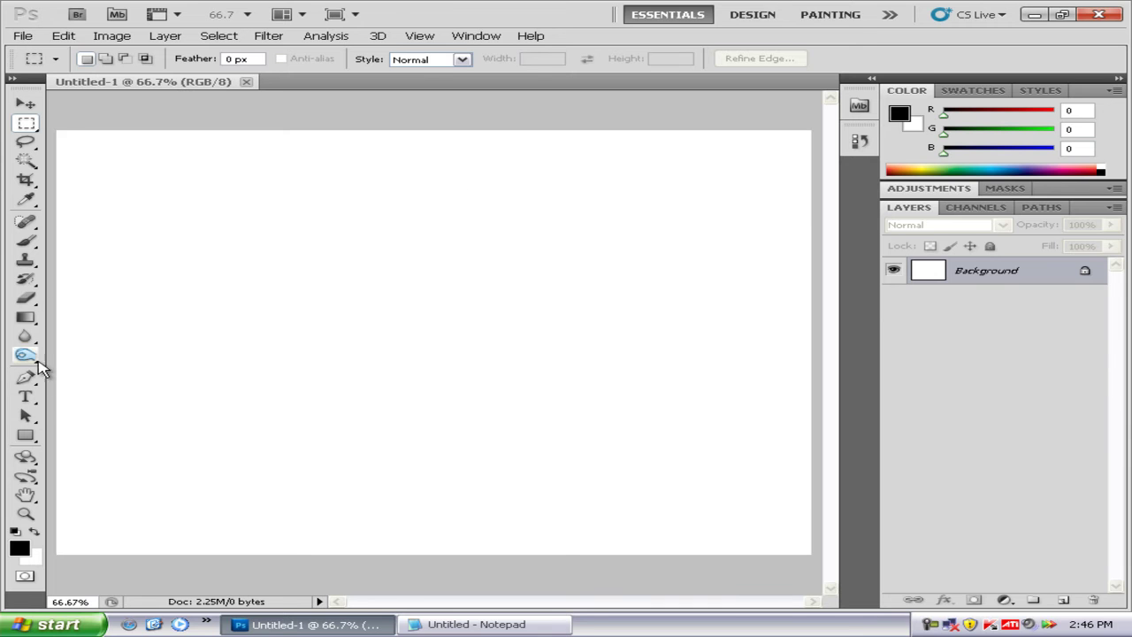
# Type 'MrShabi2010' on the canvas's left side and select all of it
pyautogui.click(27, 398)
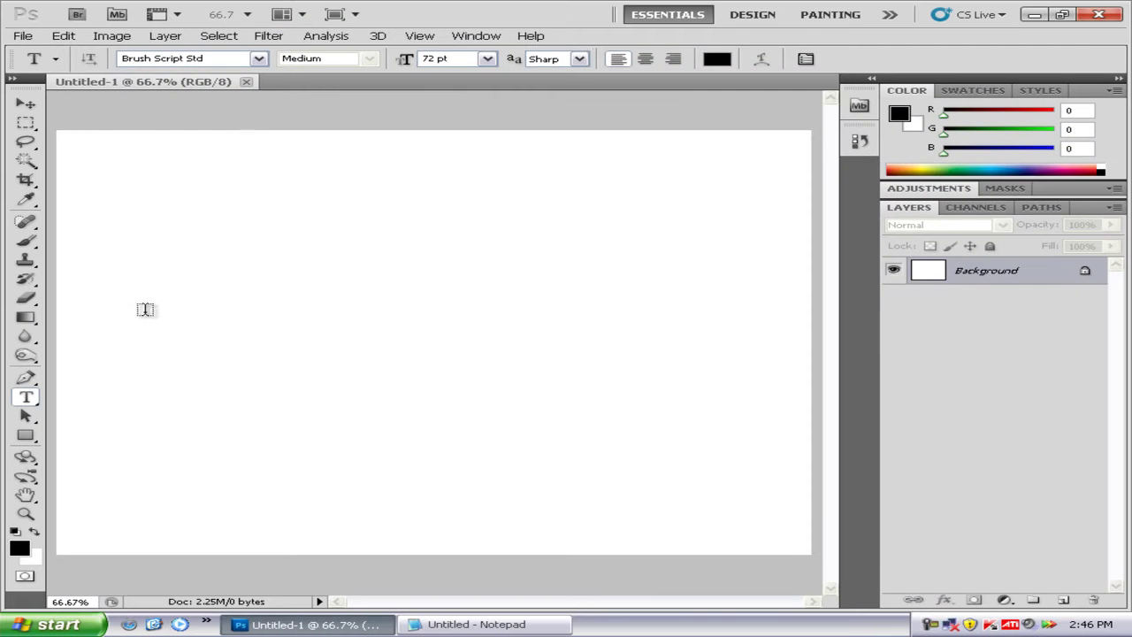
pyautogui.click(145, 309)
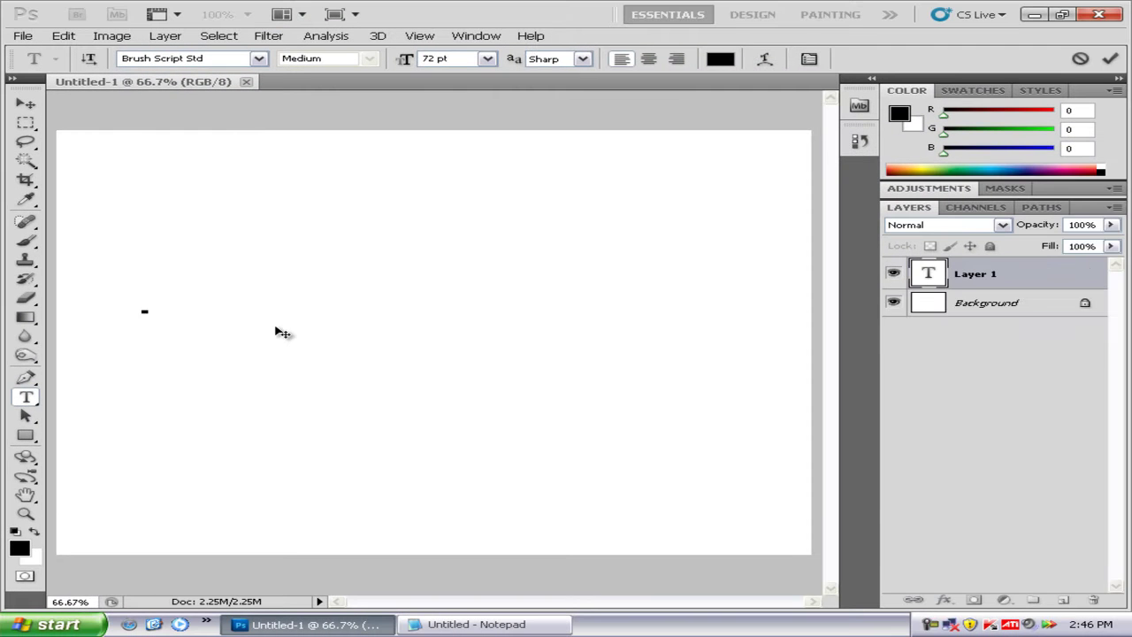
pyautogui.write('M')
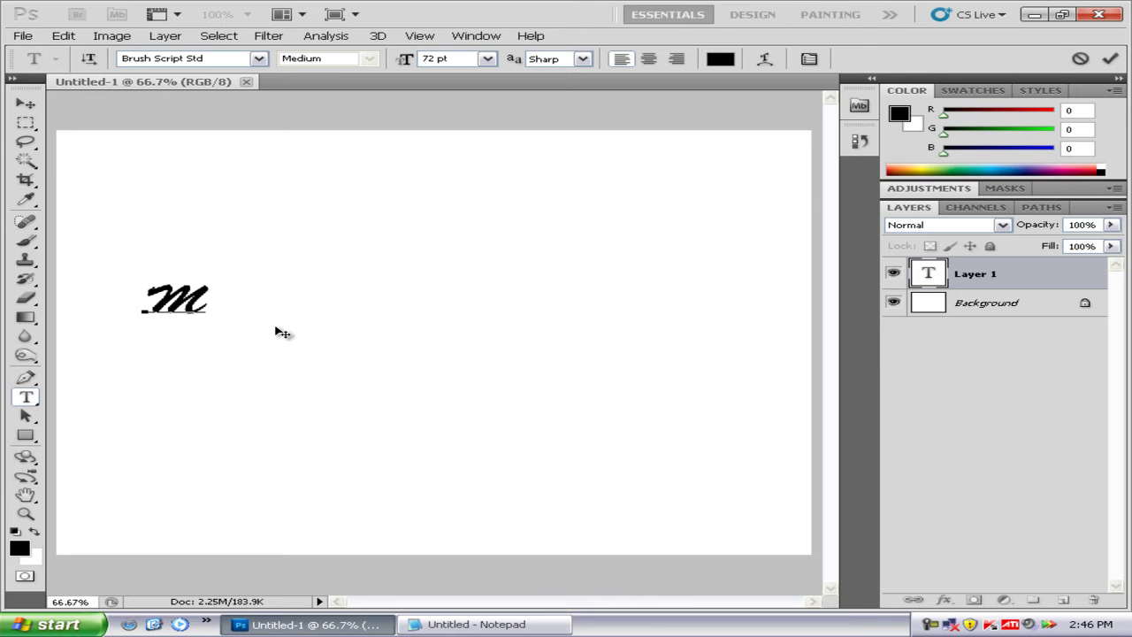
pyautogui.write('rSh')
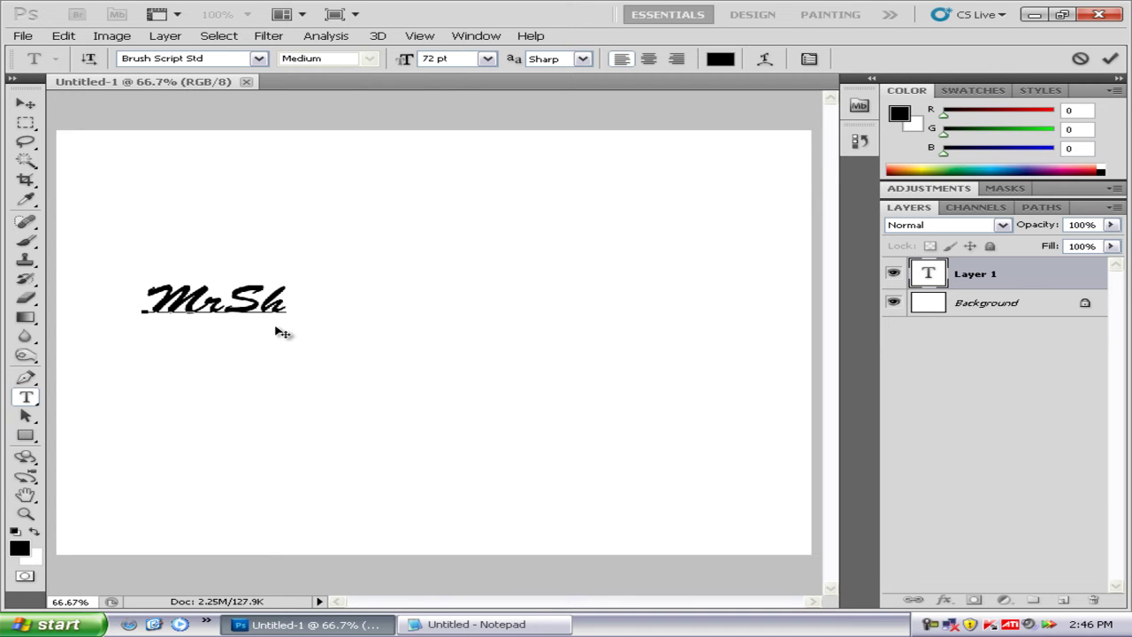
pyautogui.write('abi201')
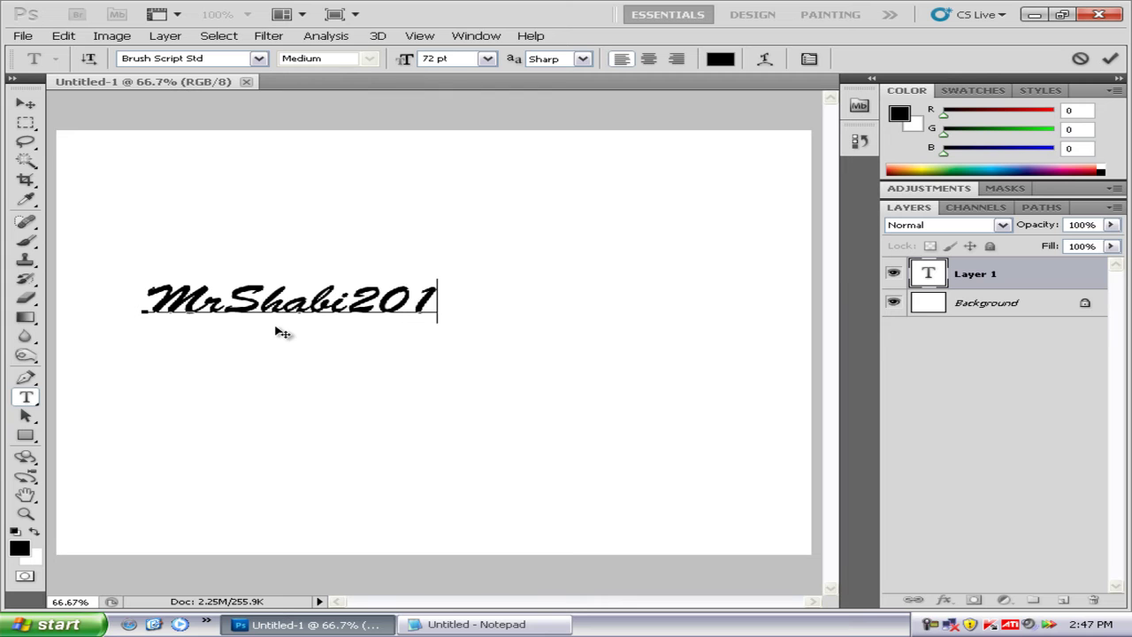
pyautogui.write('0')
pyautogui.moveTo(476, 294); pyautogui.dragTo(128, 301)
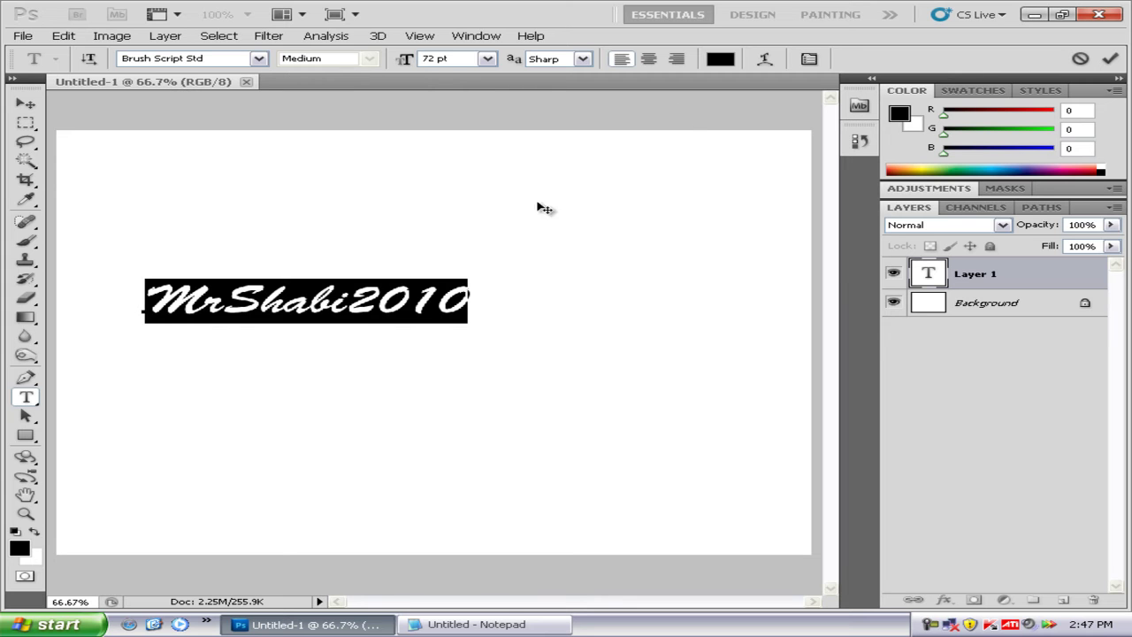
# Try the Charlemagne Std and Terminal fonts on the selected text
pyautogui.click(209, 57)
pyautogui.click(258, 59)
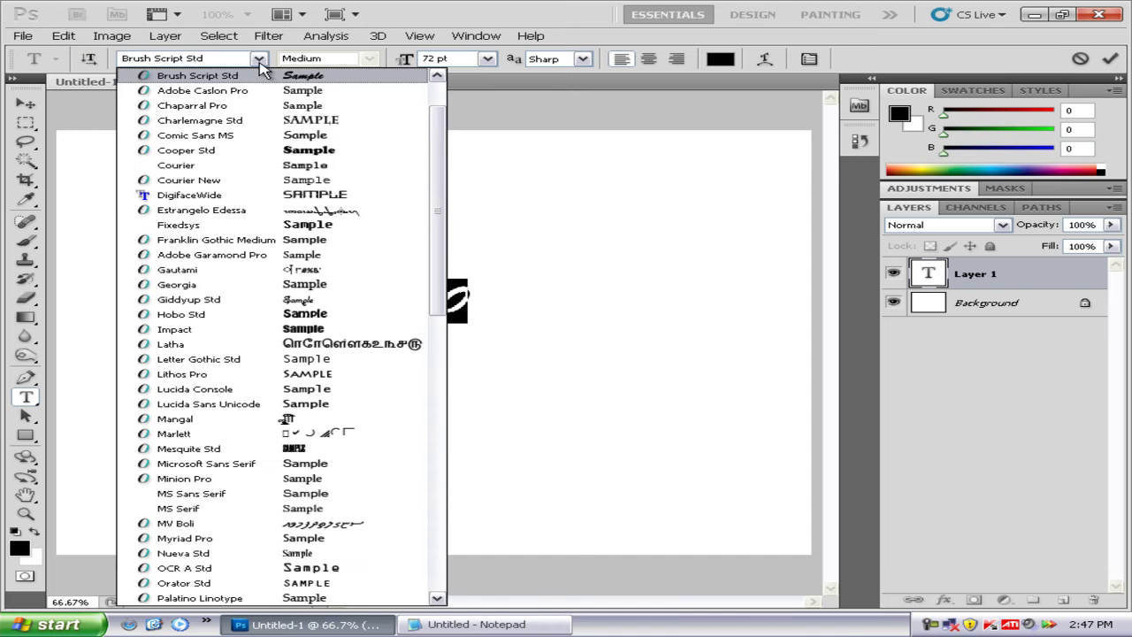
pyautogui.click(296, 120)
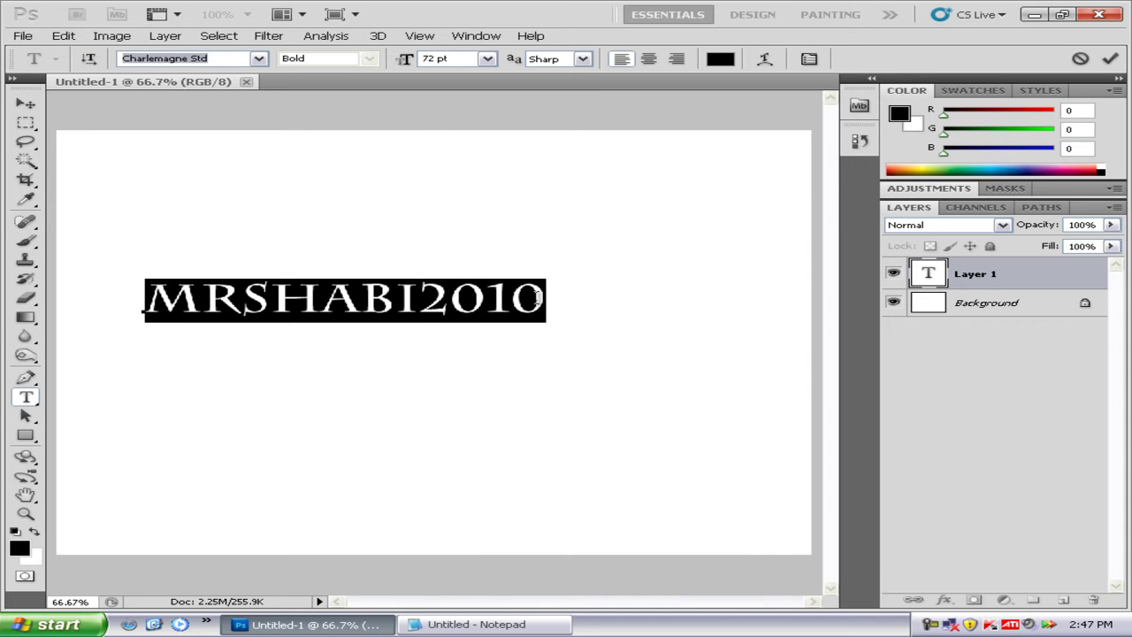
pyautogui.click(259, 59)
pyautogui.scroll(3, 442, 186)
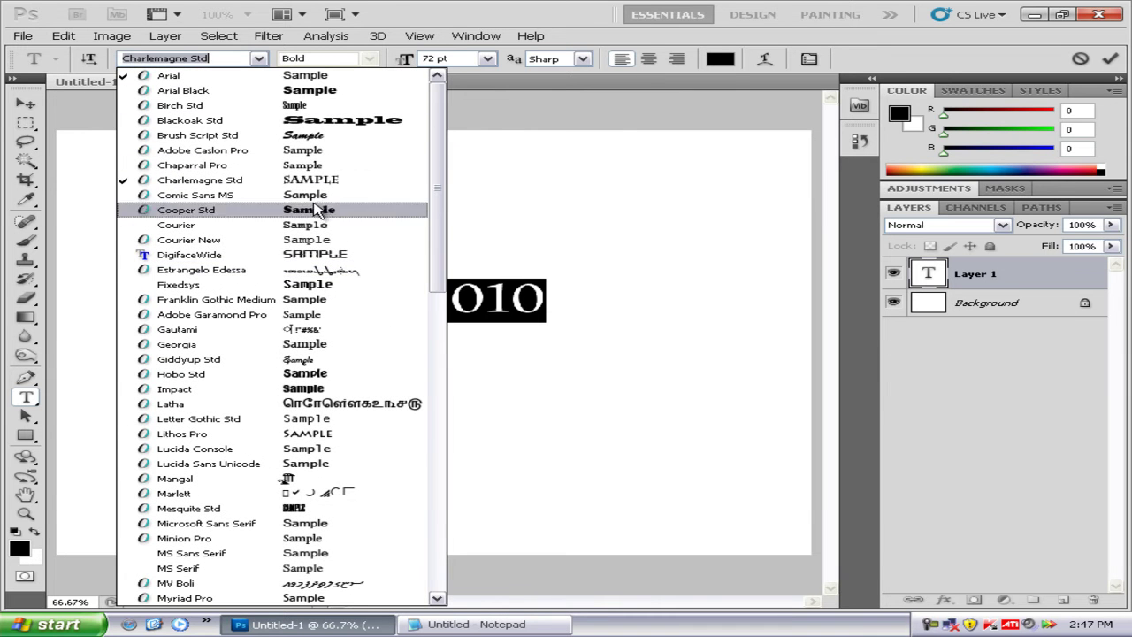
pyautogui.scroll(-3, 337, 266)
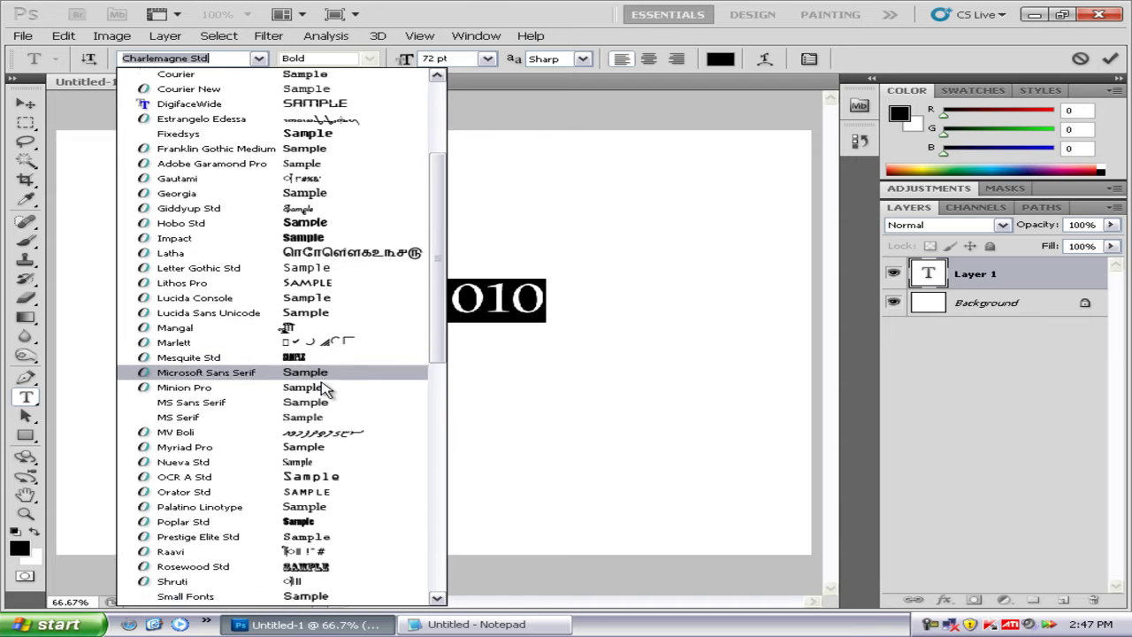
pyautogui.scroll(-2, 328, 390)
pyautogui.scroll(-1, 327, 390)
pyautogui.scroll(-1, 327, 389)
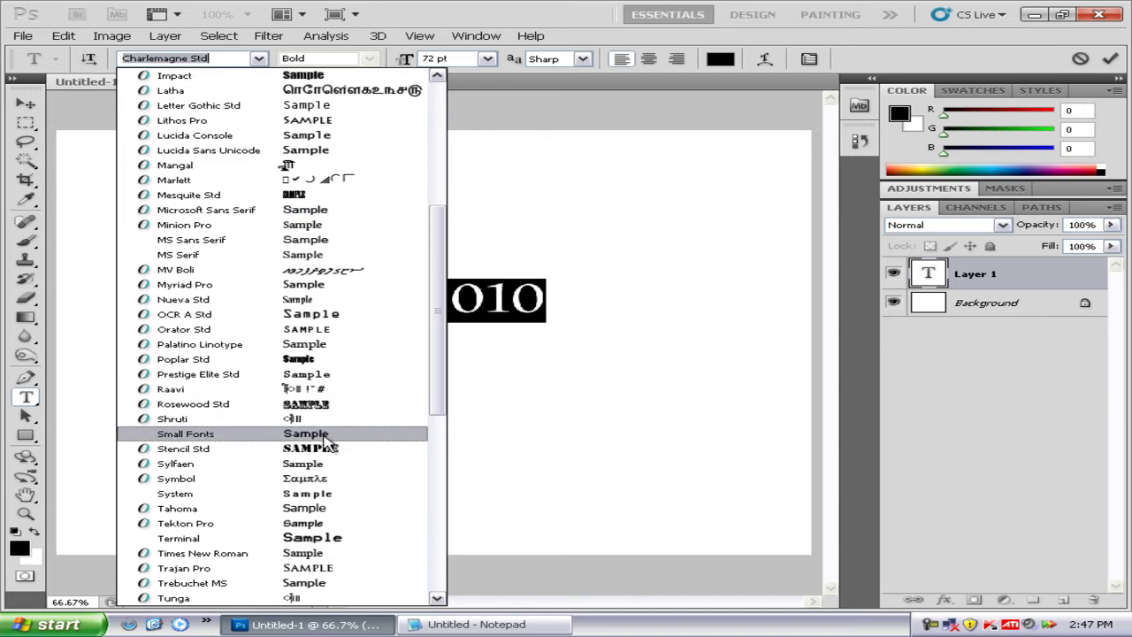
pyautogui.scroll(-1, 327, 460)
pyautogui.scroll(-2, 331, 464)
pyautogui.click(345, 408)
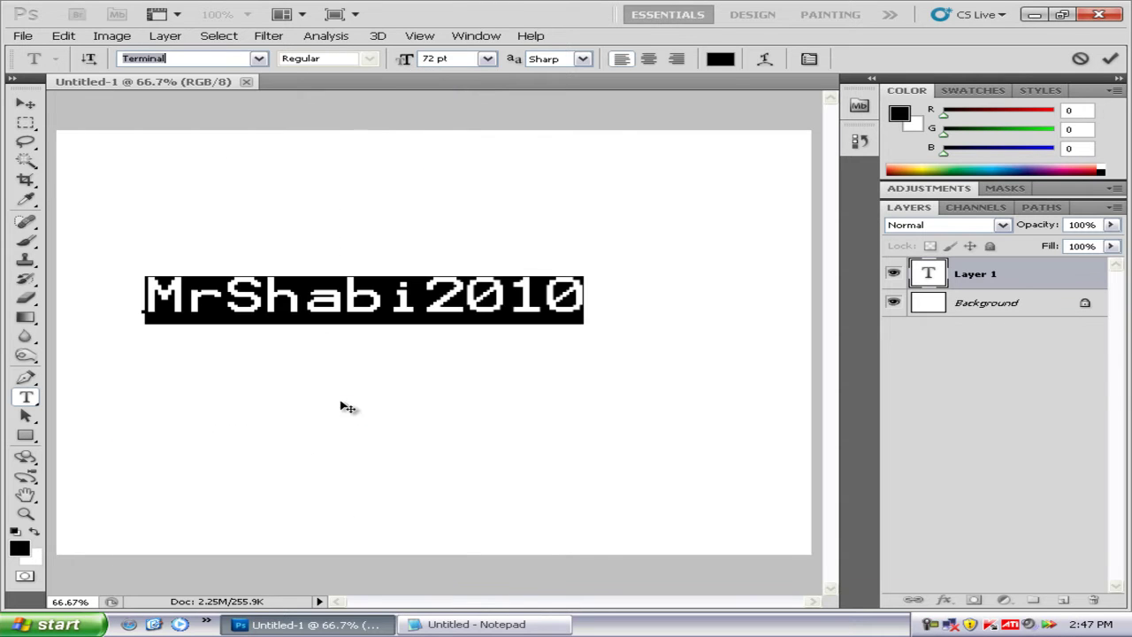
# Try Impact, MS Serif and another font on the text
pyautogui.click(260, 59)
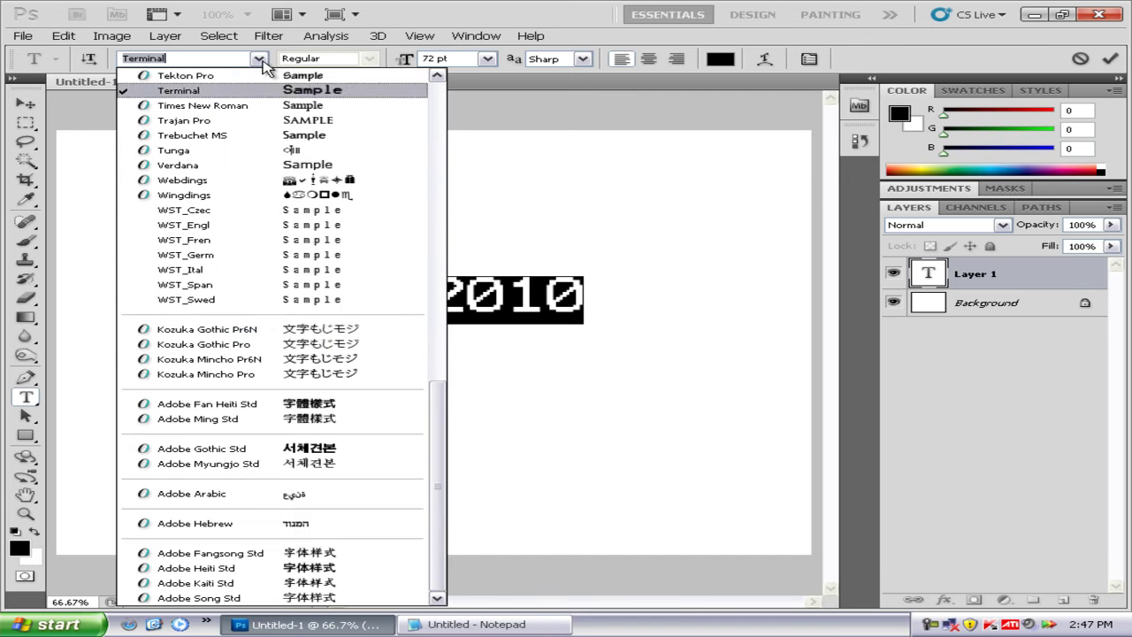
pyautogui.moveTo(435, 434); pyautogui.dragTo(427, 141)
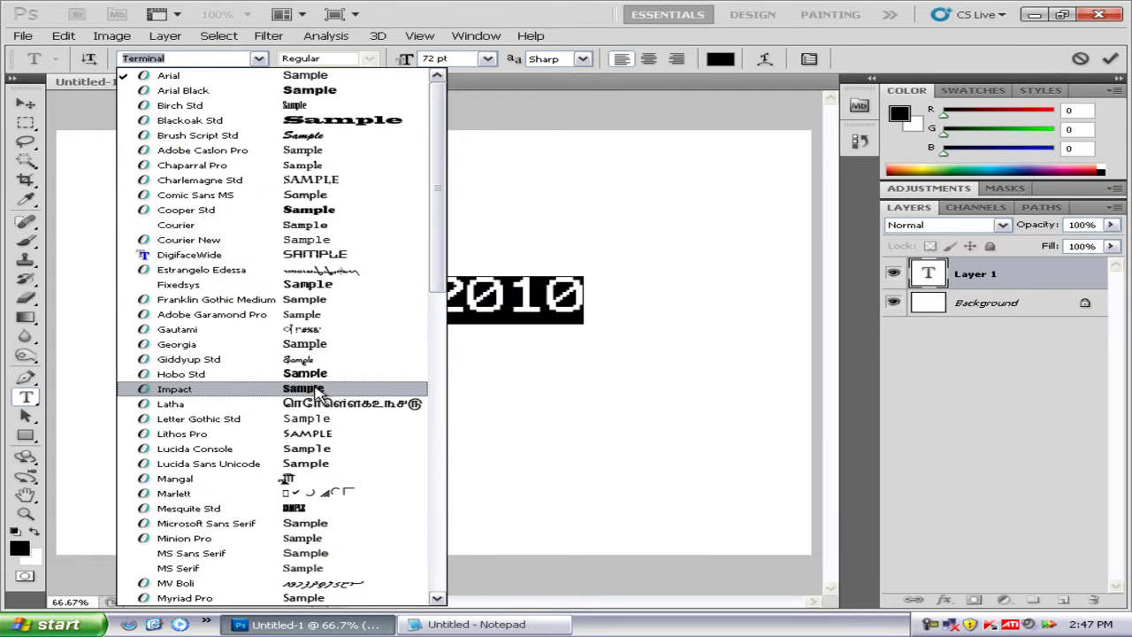
pyautogui.click(318, 389)
pyautogui.click(259, 59)
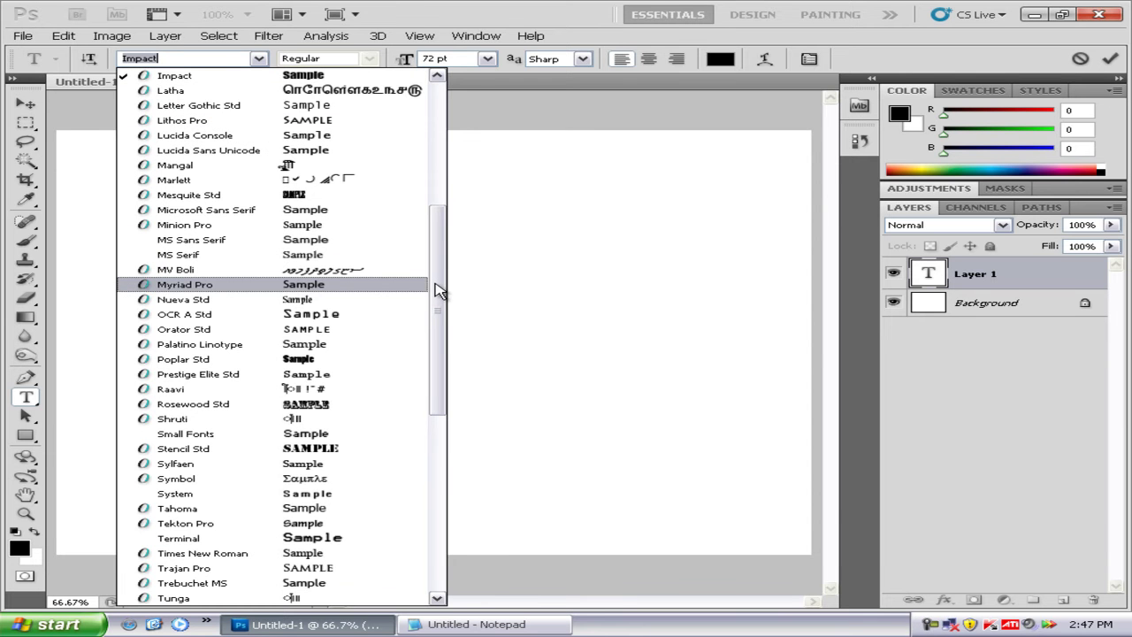
pyautogui.click(336, 255)
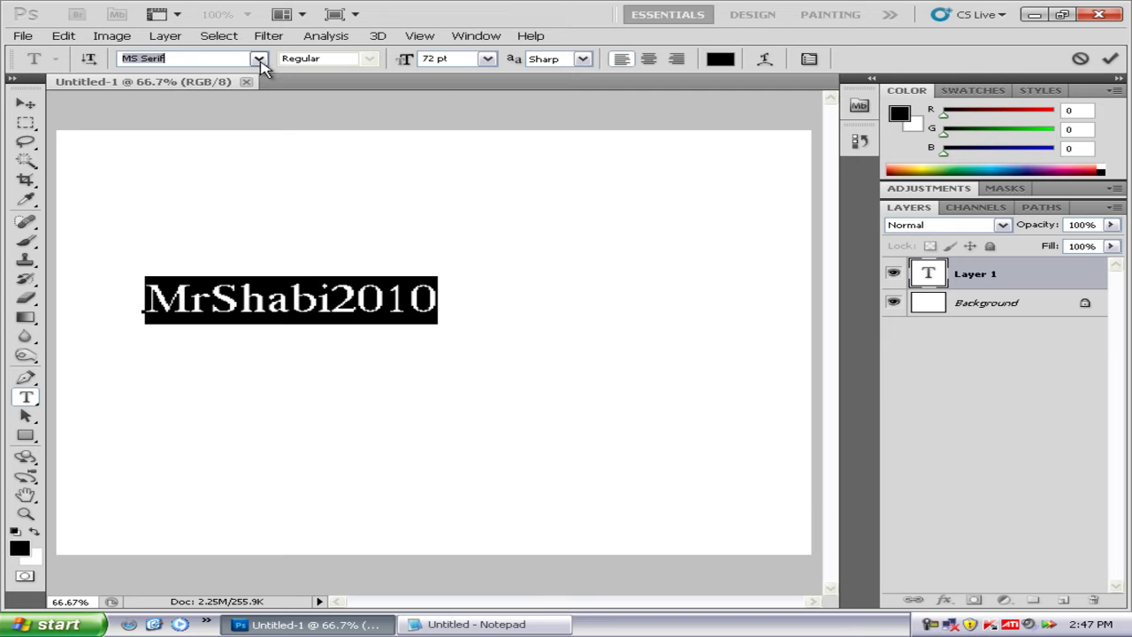
pyautogui.click(259, 59)
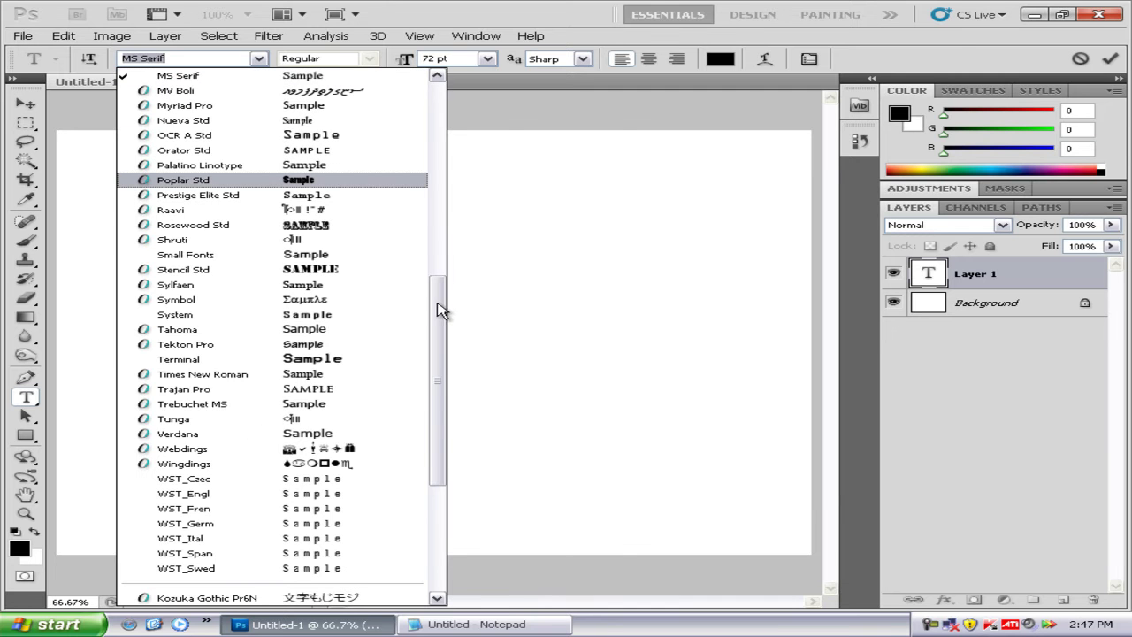
pyautogui.moveTo(438, 312); pyautogui.dragTo(435, 158)
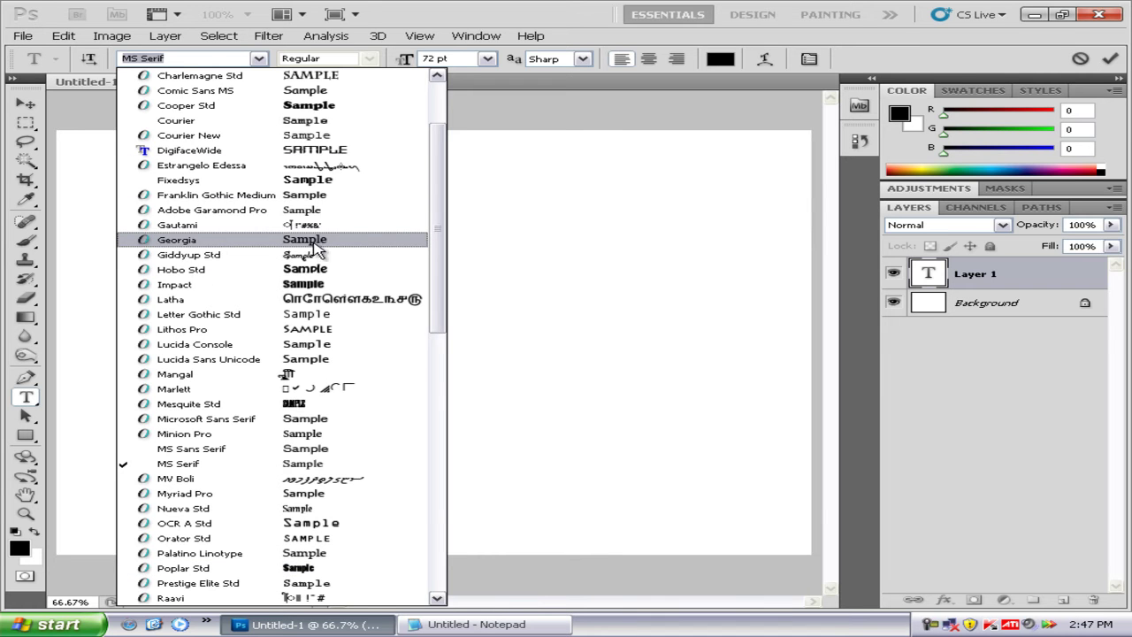
pyautogui.click(328, 167)
# Set the text in Arial Black and commit the edit
pyautogui.click(258, 58)
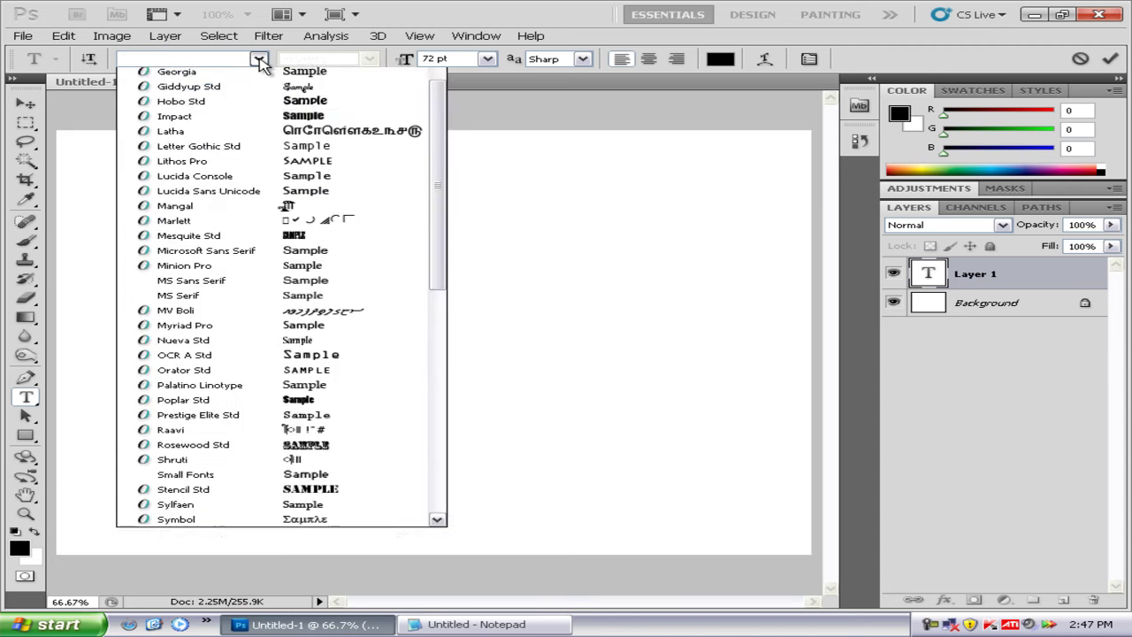
pyautogui.scroll(2, 440, 228)
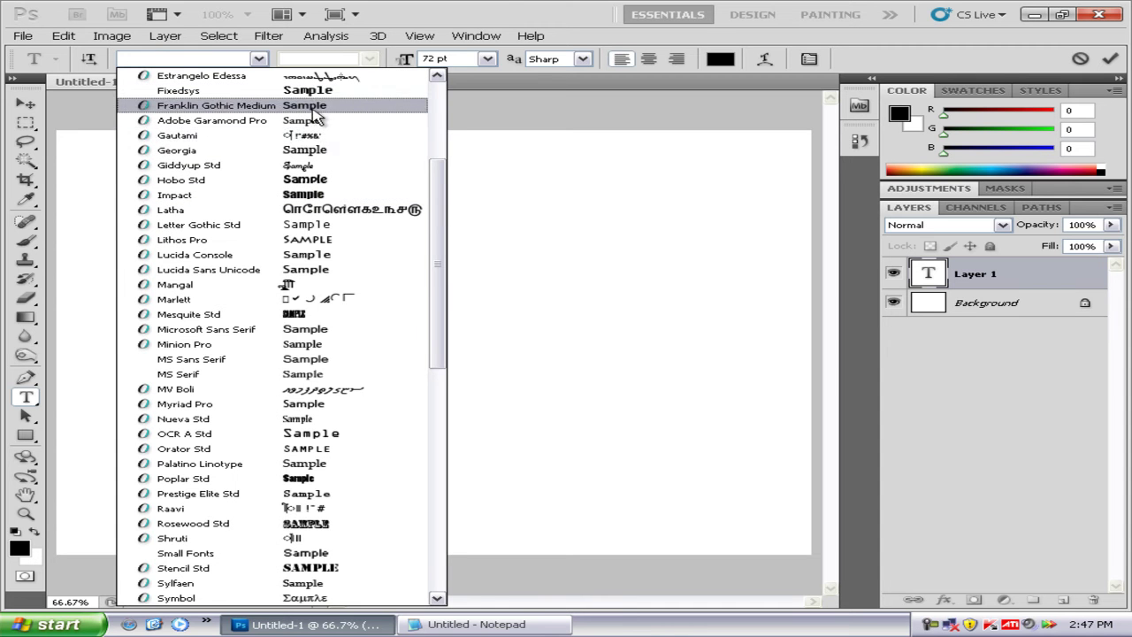
pyautogui.scroll(1, 328, 132)
pyautogui.scroll(1, 318, 124)
pyautogui.scroll(2, 319, 124)
pyautogui.scroll(1, 326, 108)
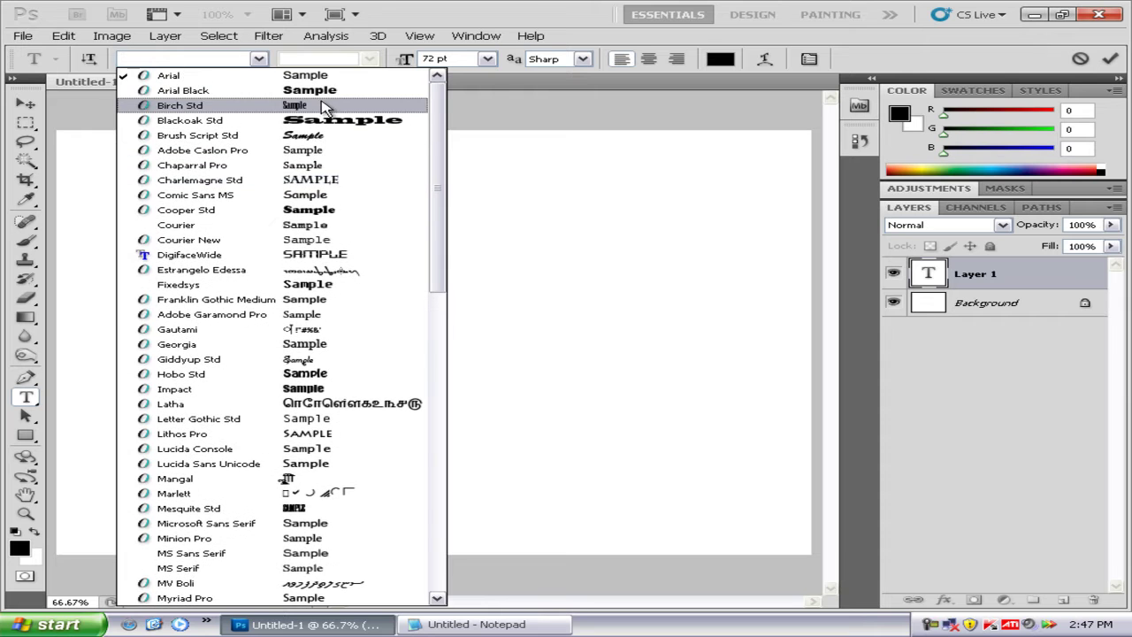
pyautogui.click(311, 92)
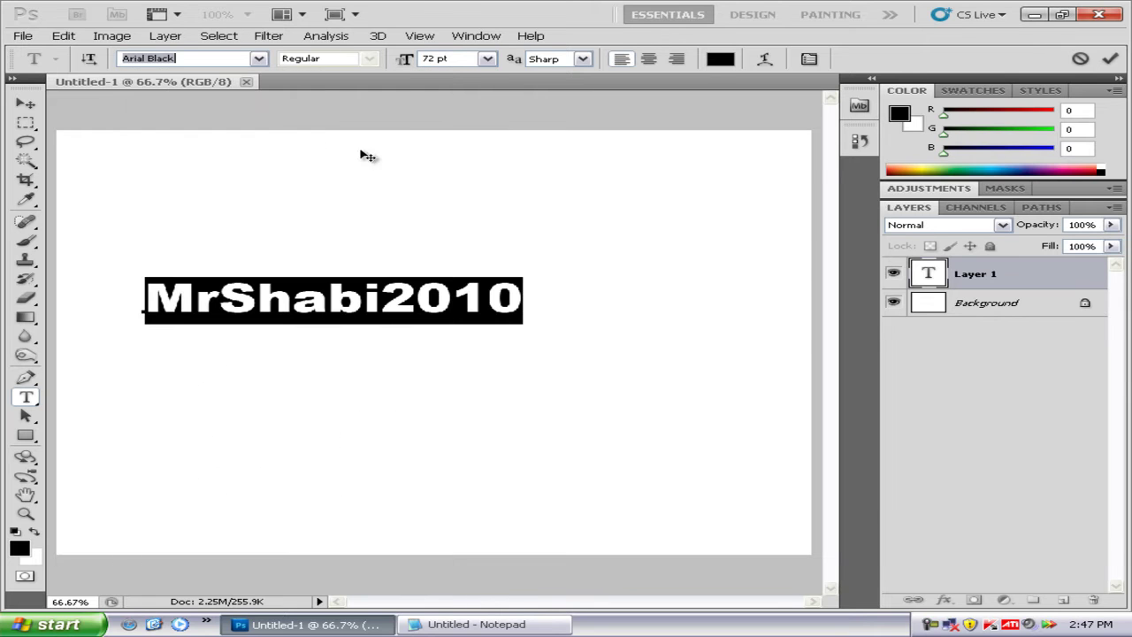
pyautogui.click(525, 301)
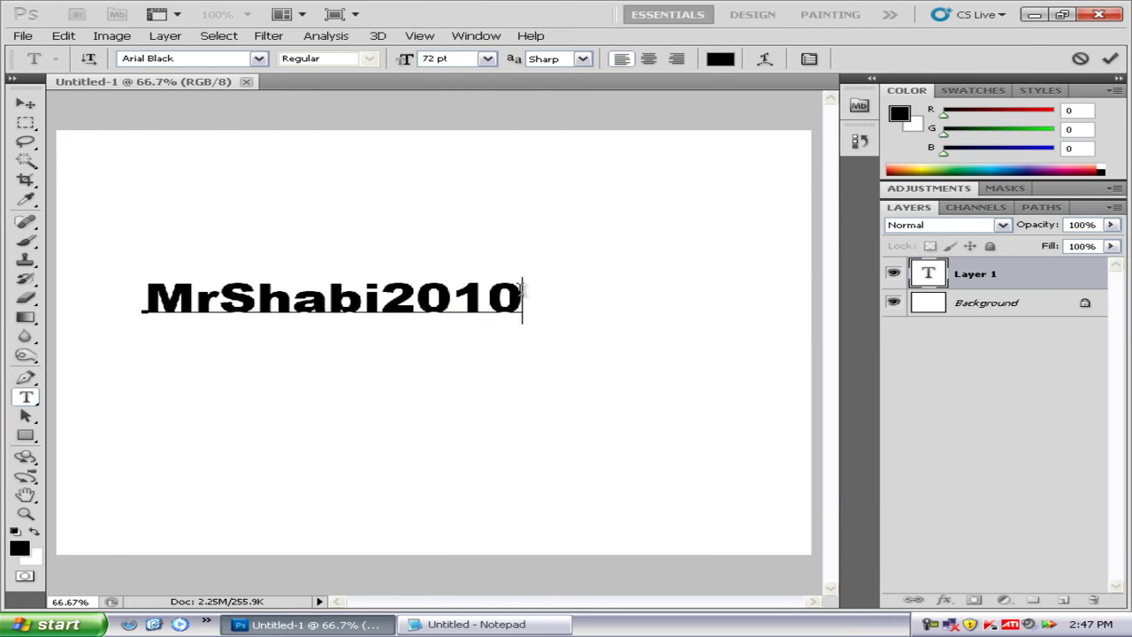
pyautogui.click(25, 104)
# Shift the text right, then scale it to about 176% width and 147% height
pyautogui.moveTo(234, 301)
pyautogui.mouseDown()
pyautogui.moveTo(251, 320)
pyautogui.moveTo(322, 335)
pyautogui.mouseUp()
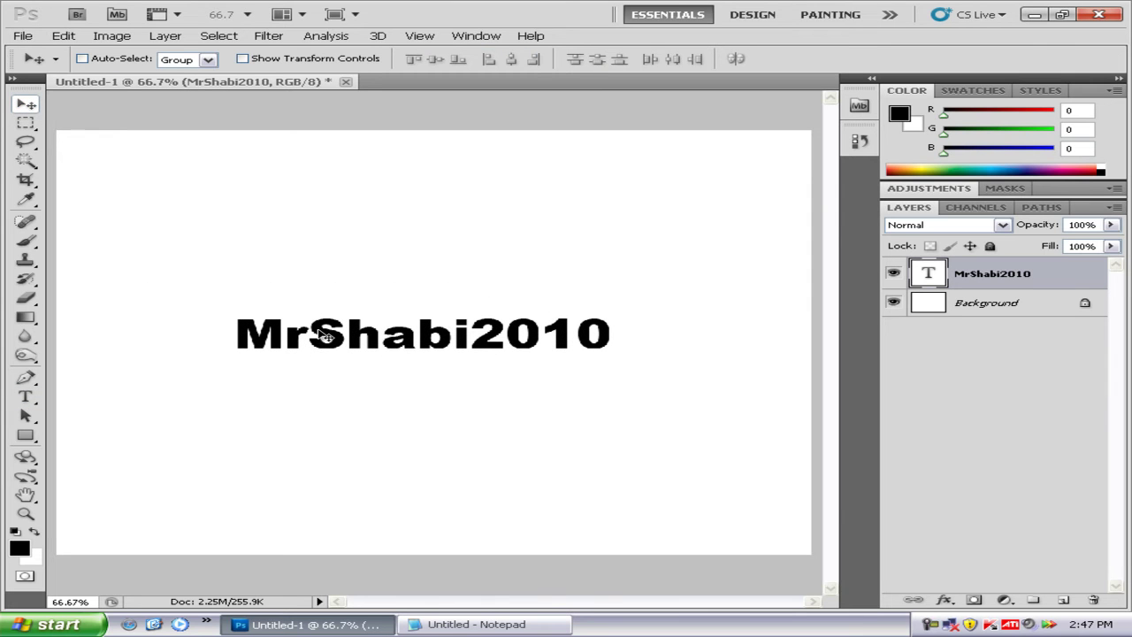
pyautogui.hotkey('ctrl', 't')
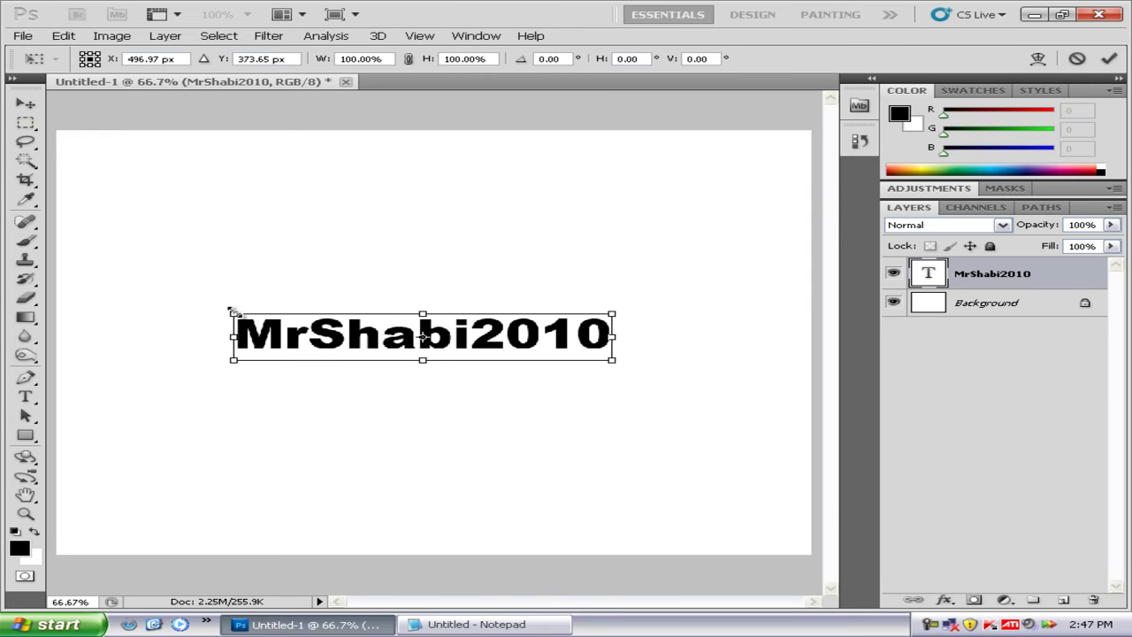
pyautogui.moveTo(232, 312)
pyautogui.mouseDown()
pyautogui.moveTo(101, 280)
pyautogui.moveTo(93, 292)
pyautogui.mouseUp()
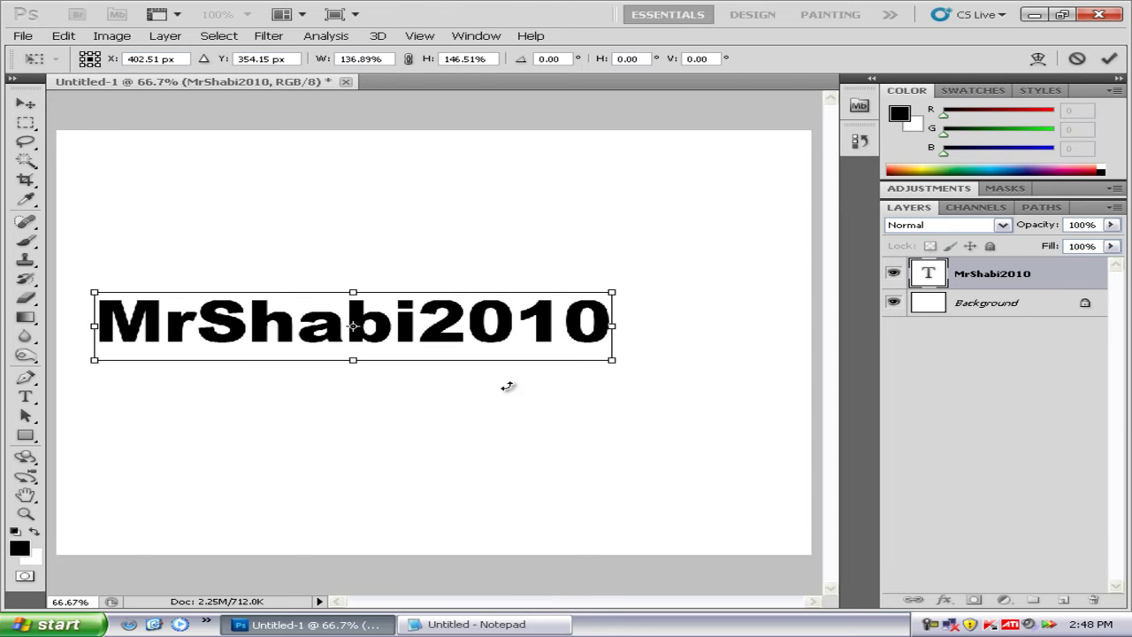
pyautogui.moveTo(611, 362); pyautogui.dragTo(762, 370)
pyautogui.press('Return')
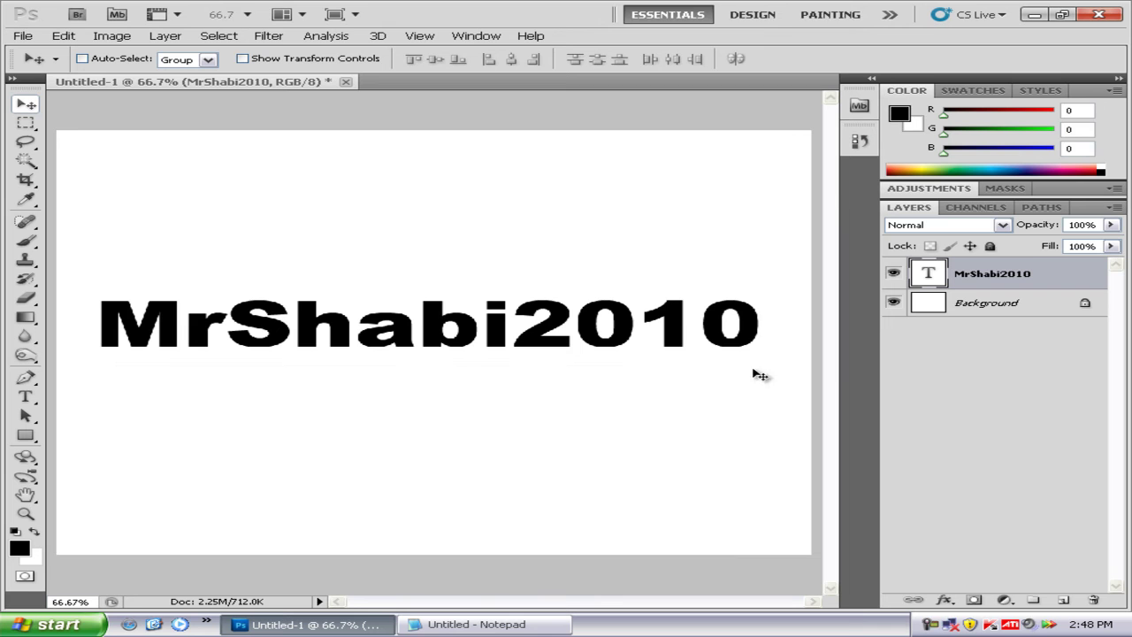
# Convert the locked background into Layer 0 and try selecting it with the text layer
pyautogui.doubleClick(1037, 313)
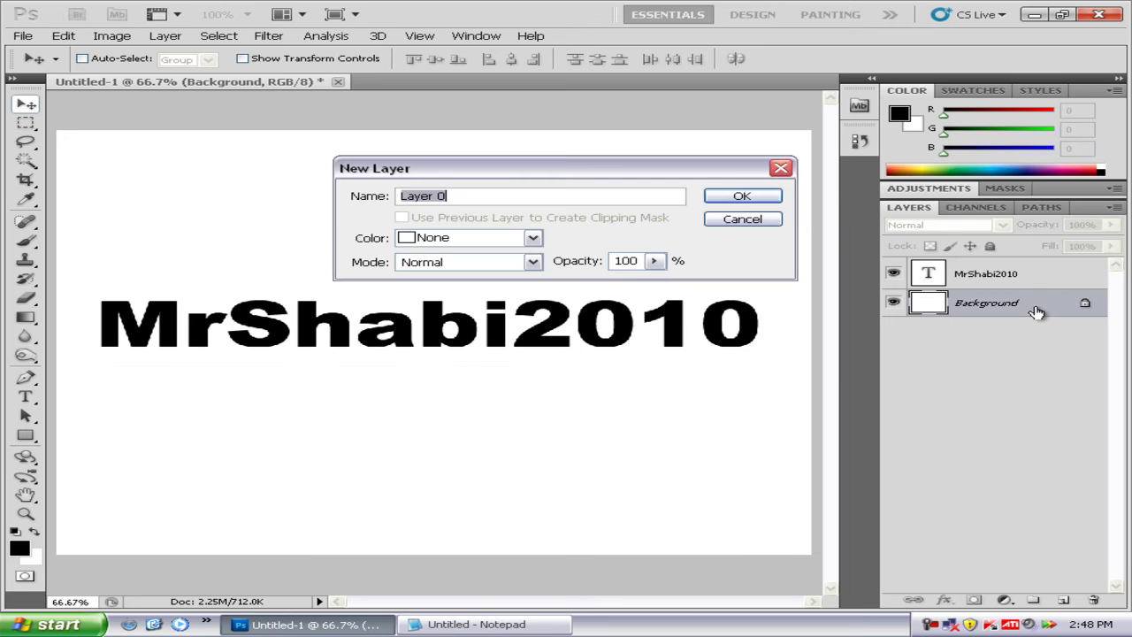
pyautogui.click(741, 197)
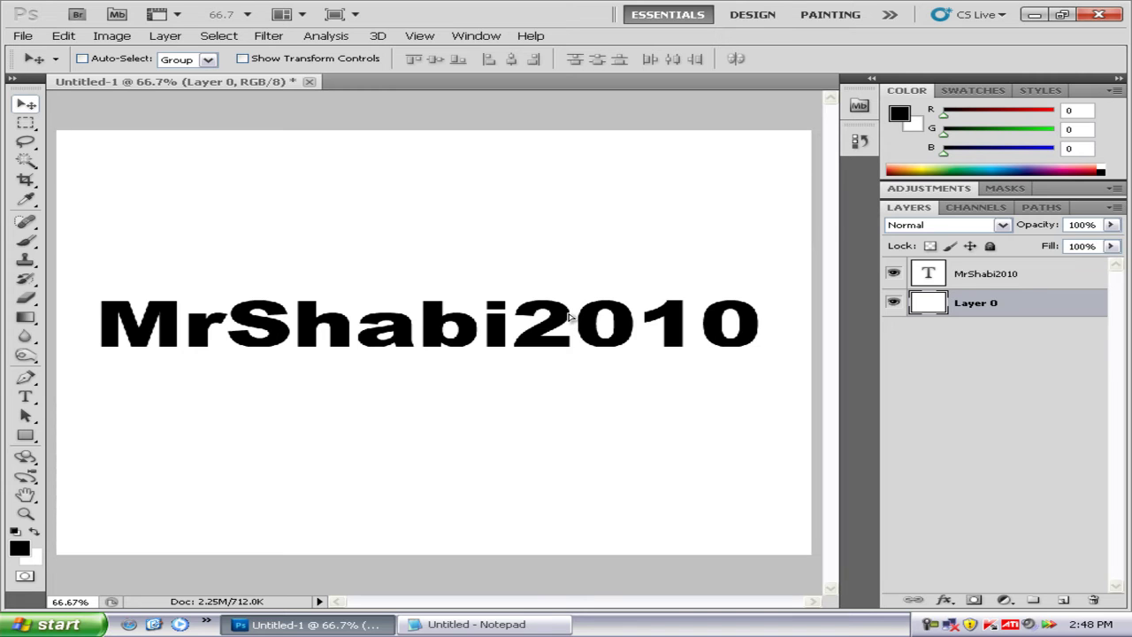
pyautogui.keyDown('shift'); pyautogui.click(987, 276); pyautogui.keyUp('shift')
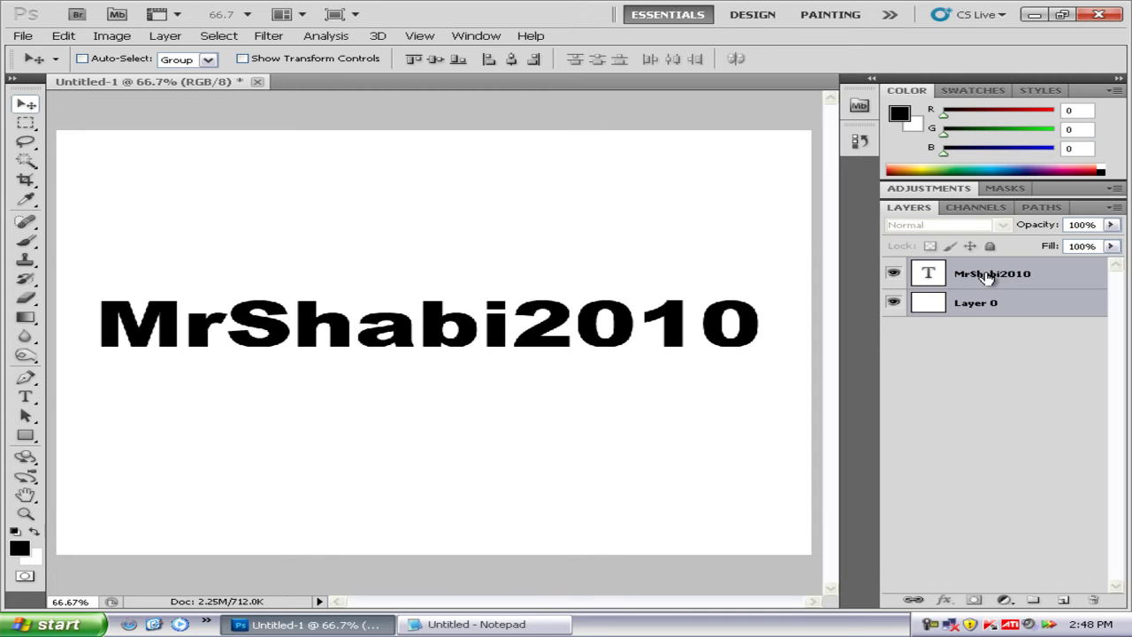
pyautogui.rightClick(987, 276)
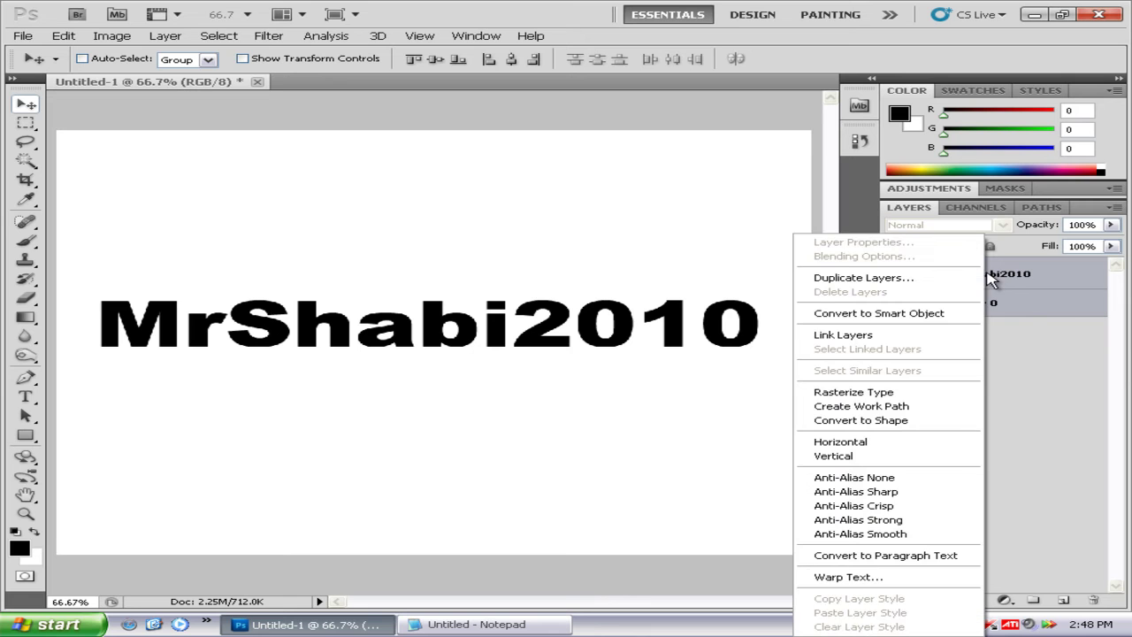
pyautogui.click(1046, 426)
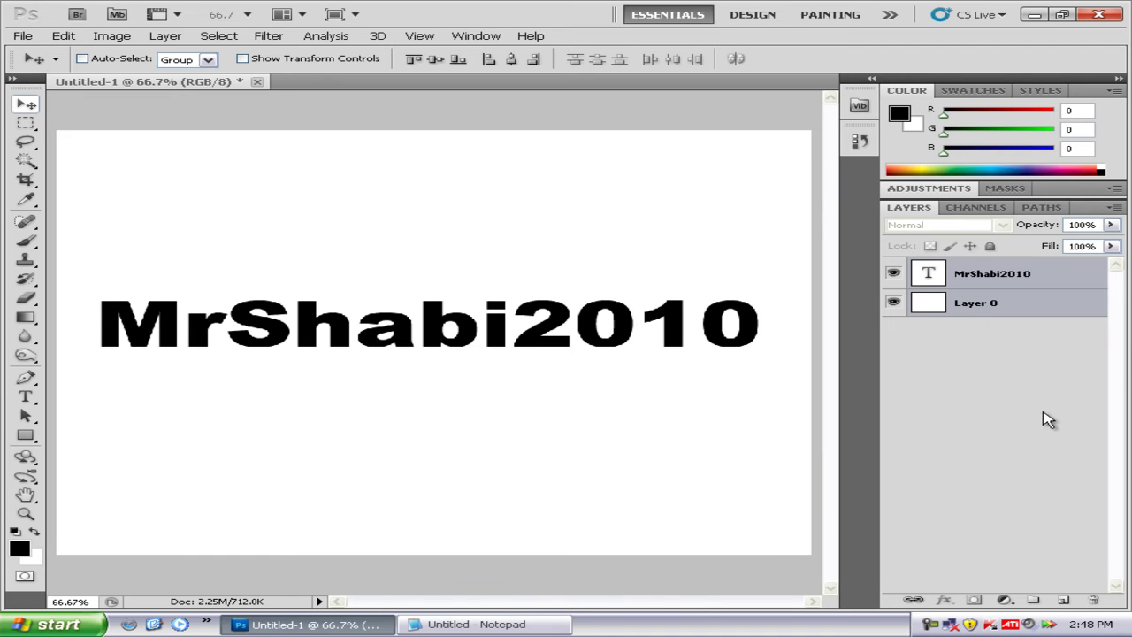
pyautogui.click(982, 358)
# Select the MrShabi2010 and Layer 0 layers together and merge them
pyautogui.click(974, 302)
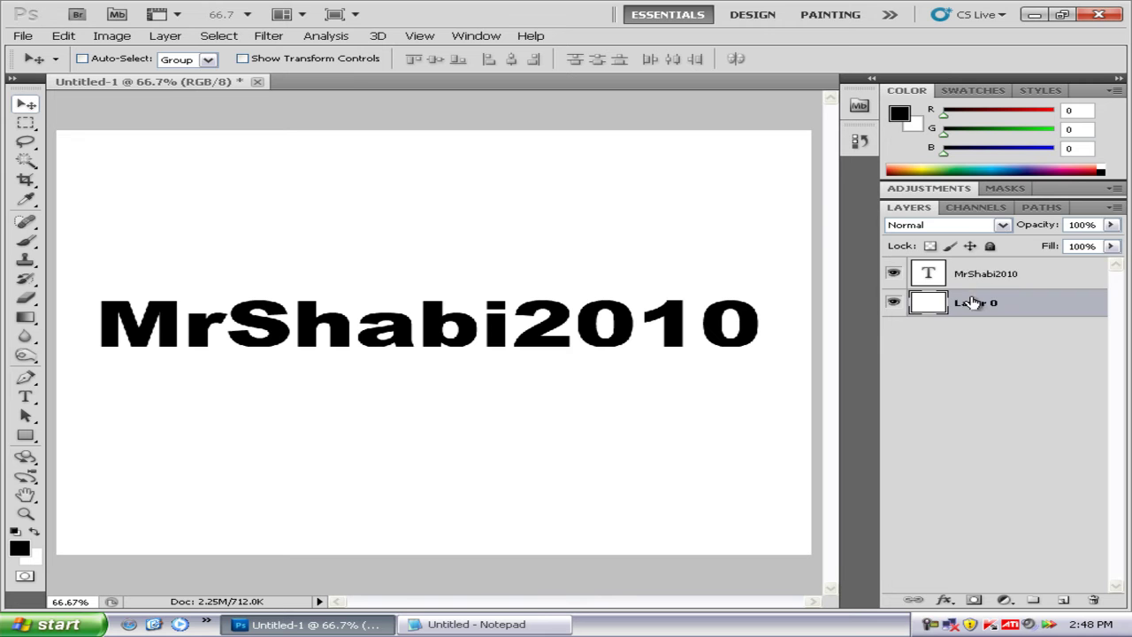
pyautogui.click(973, 274)
pyautogui.keyDown('shift'); pyautogui.click(973, 303); pyautogui.keyUp('shift')
pyautogui.rightClick(974, 303)
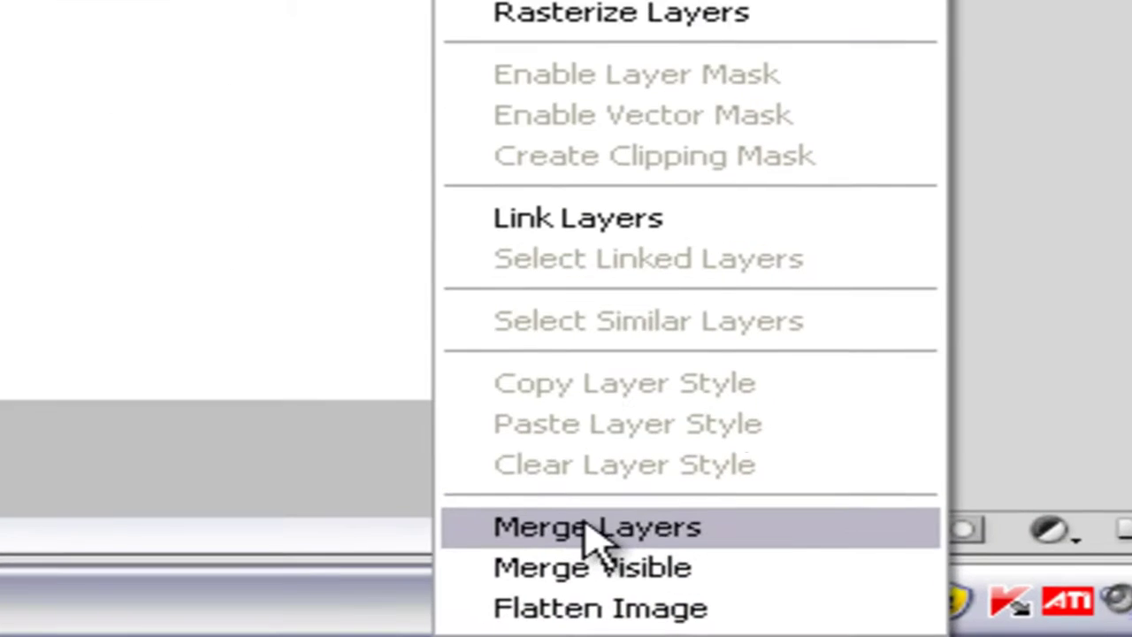
pyautogui.click(827, 593)
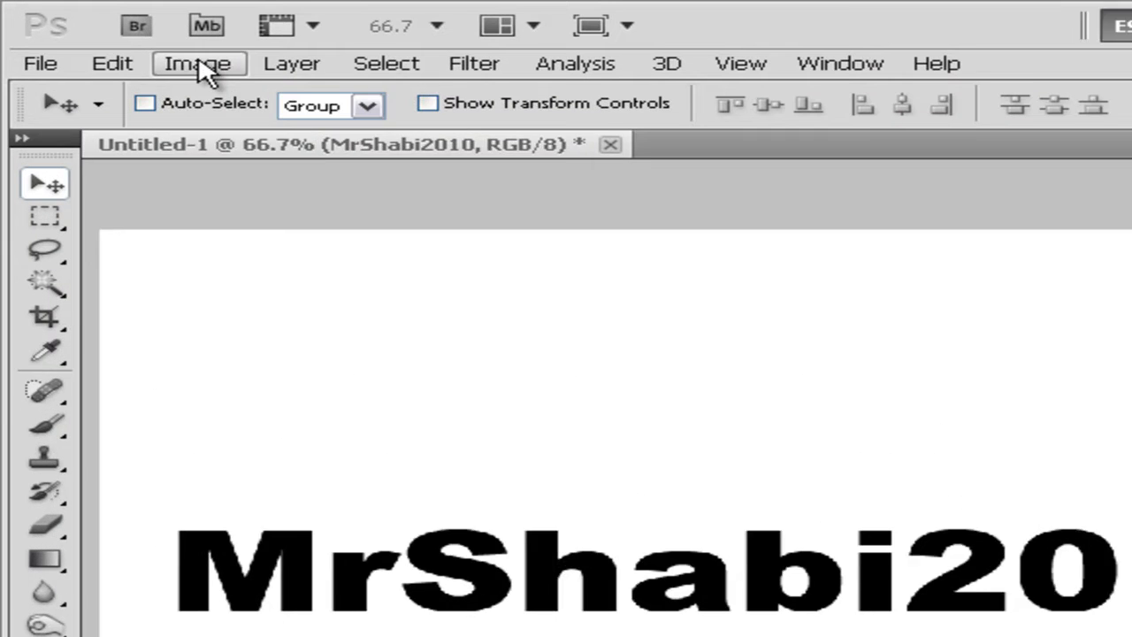
# Invert the merged layer so the text is white on black
pyautogui.click(115, 38)
pyautogui.moveTo(247, 133)
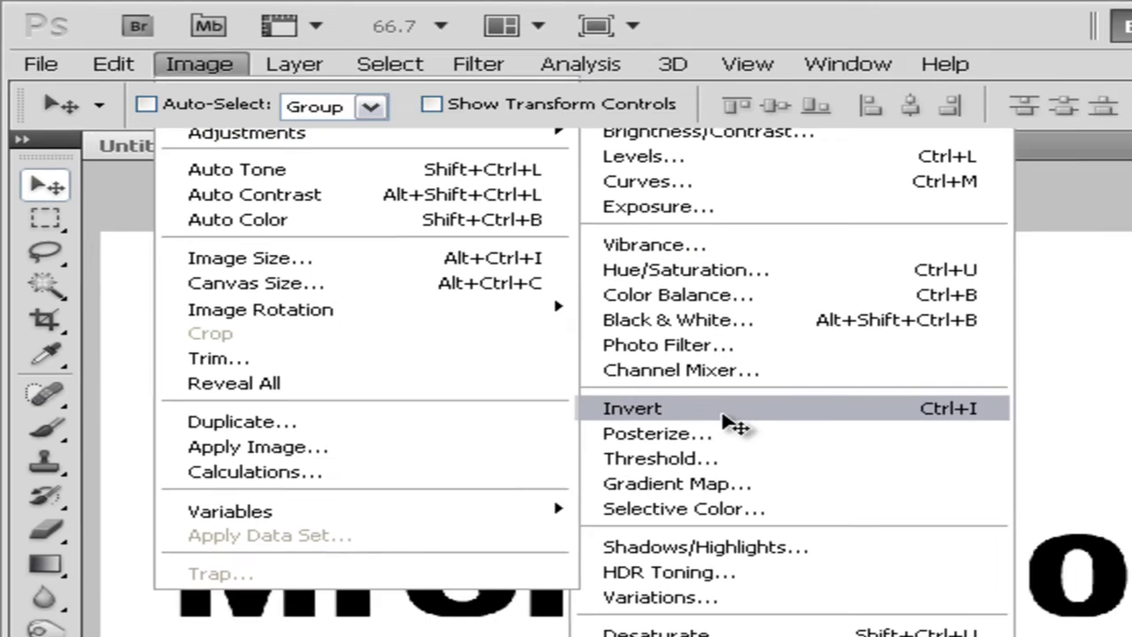
pyautogui.click(757, 429)
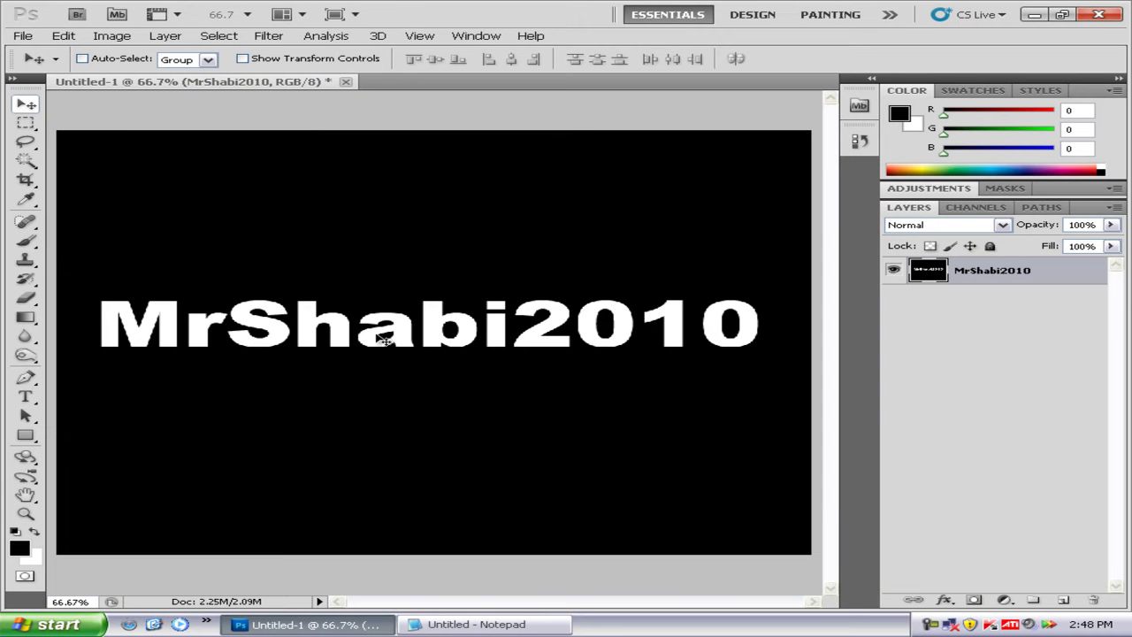
pyautogui.click(135, 37)
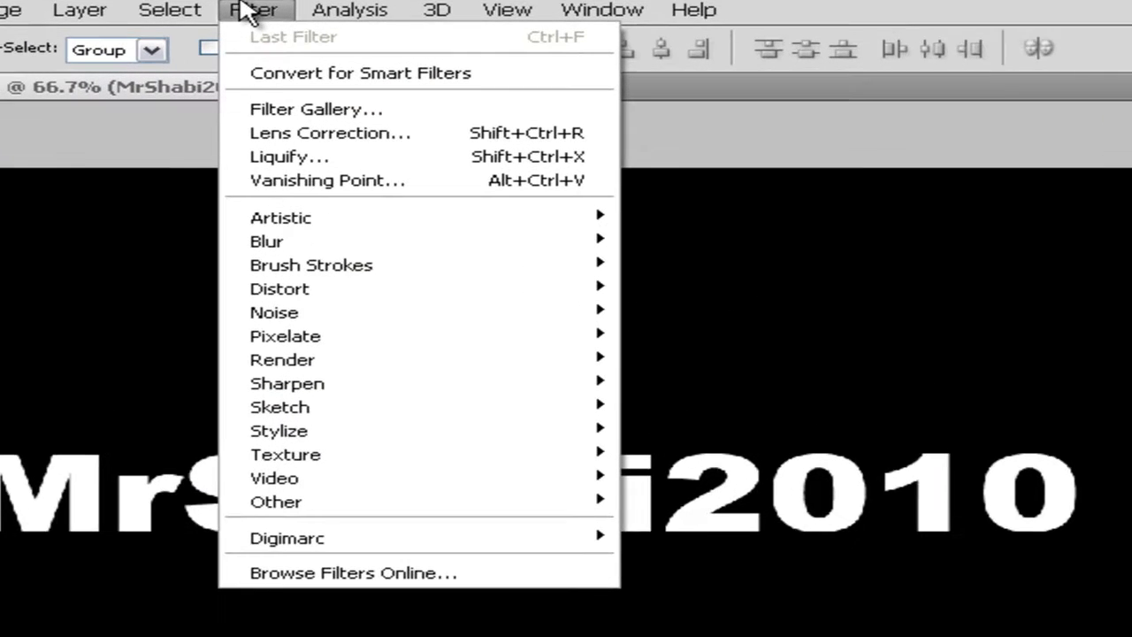
pyautogui.moveTo(263, 260)
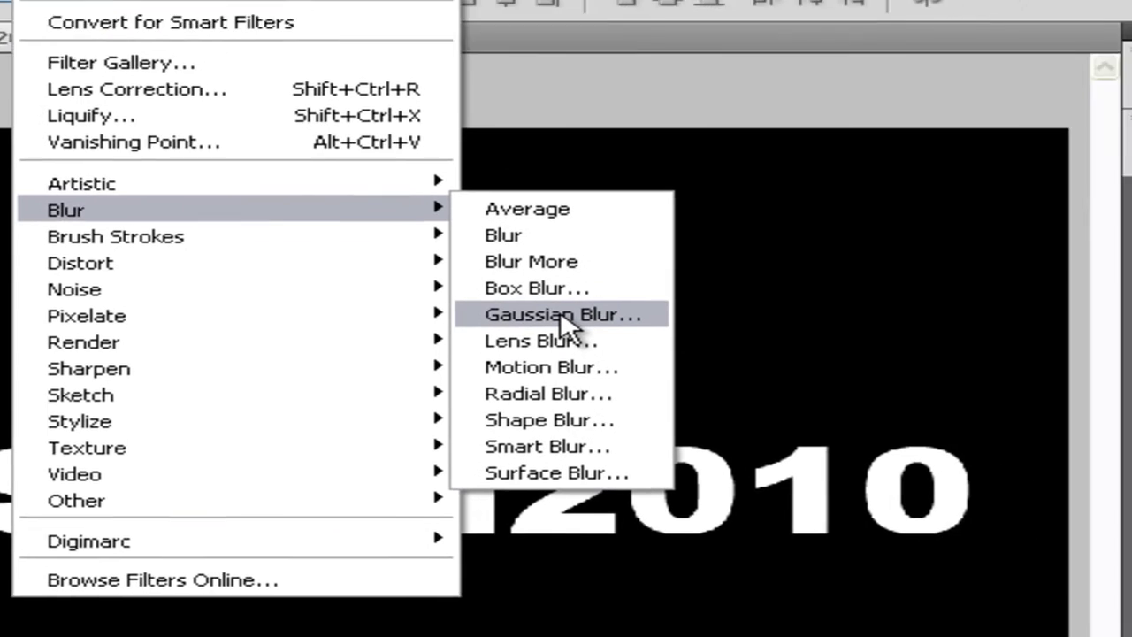
# Apply a Gaussian Blur with a 2.7-pixel radius to the white text
pyautogui.click(759, 367)
pyautogui.moveTo(460, 69); pyautogui.dragTo(518, 66)
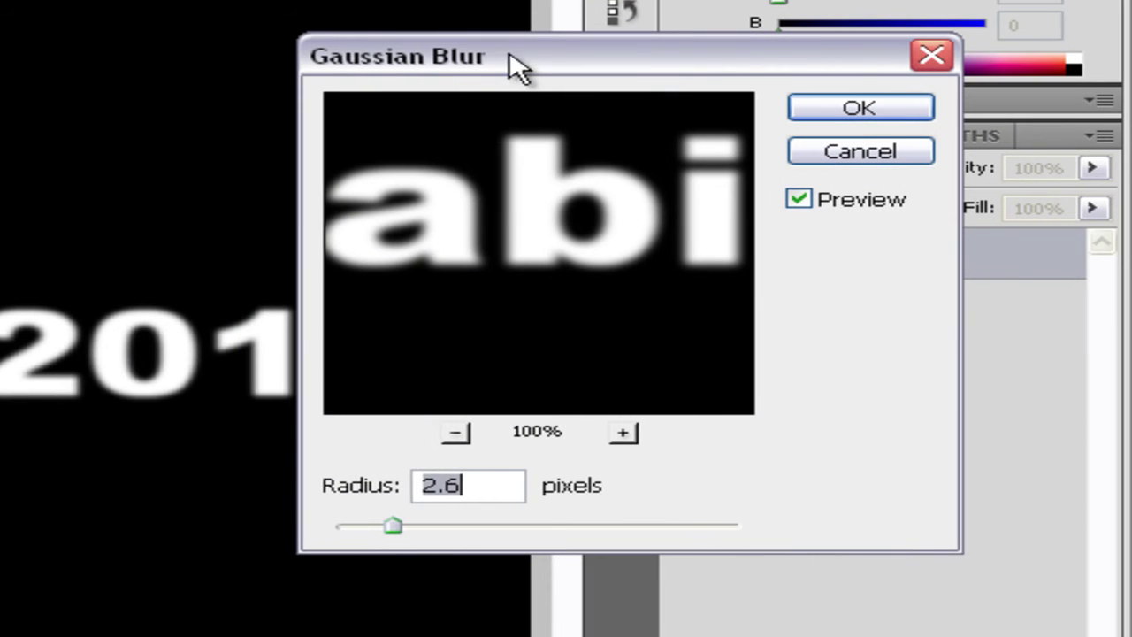
pyautogui.moveTo(395, 531)
pyautogui.mouseDown()
pyautogui.moveTo(555, 531)
pyautogui.moveTo(383, 531)
pyautogui.moveTo(392, 524)
pyautogui.mouseUp()
pyautogui.click(490, 488)
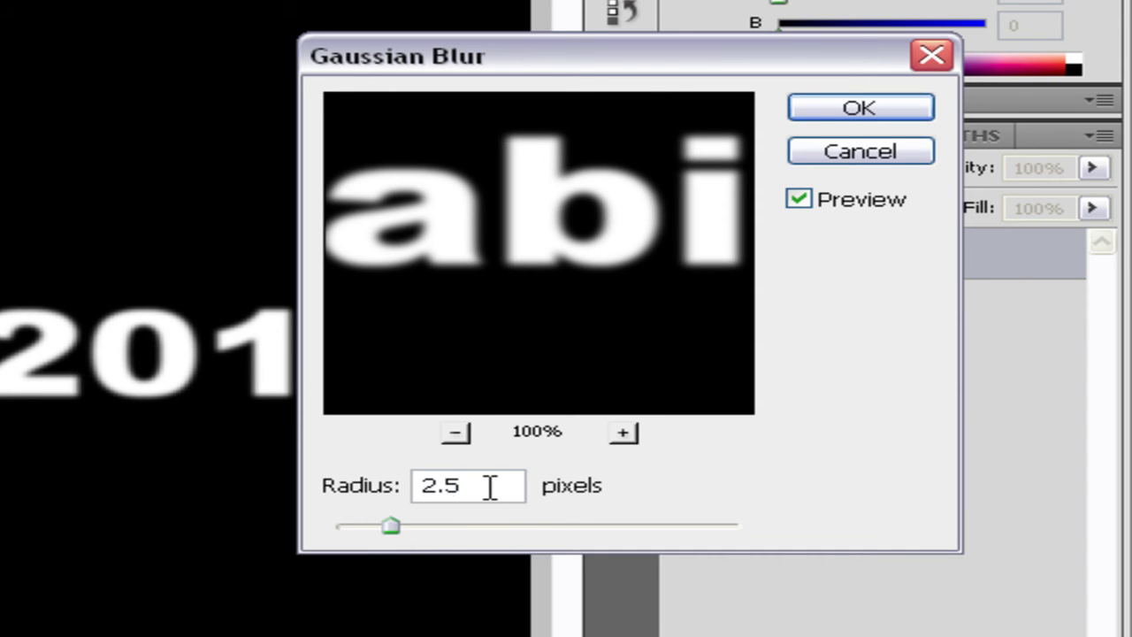
pyautogui.write('7')
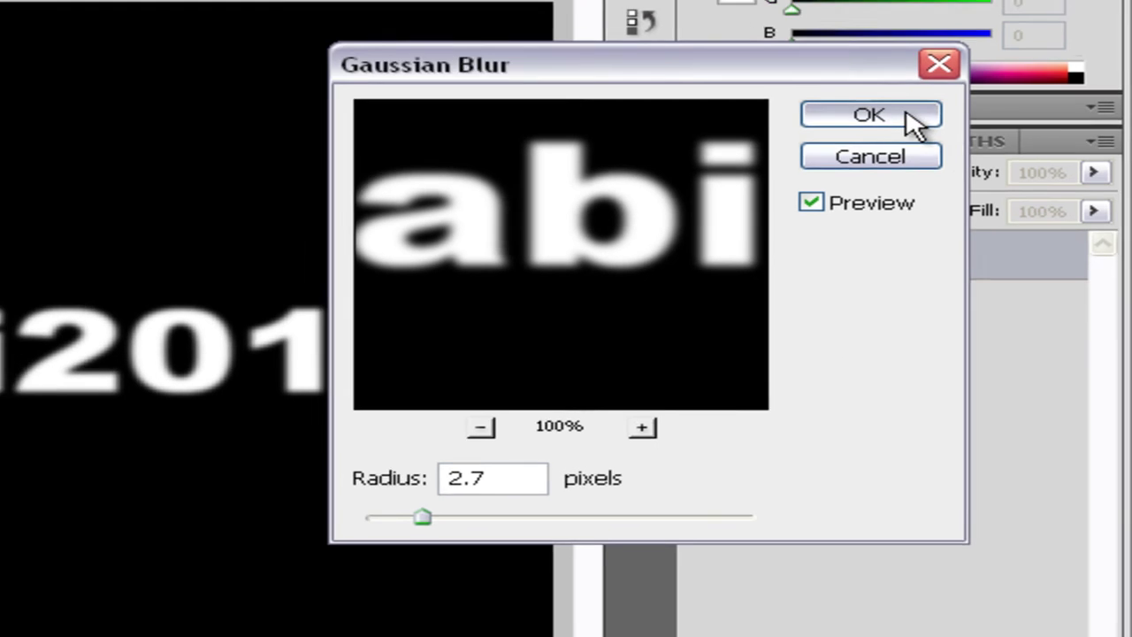
pyautogui.click(911, 110)
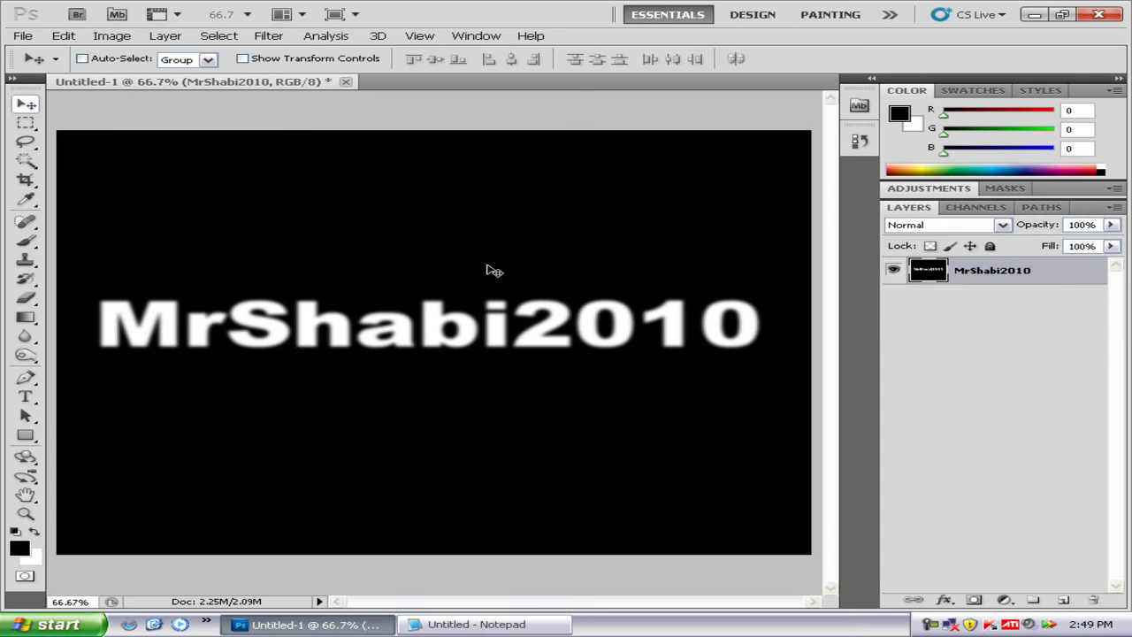
# Apply Solarize and then Auto Color to turn the blurred text into bright outlines
pyautogui.click(112, 36)
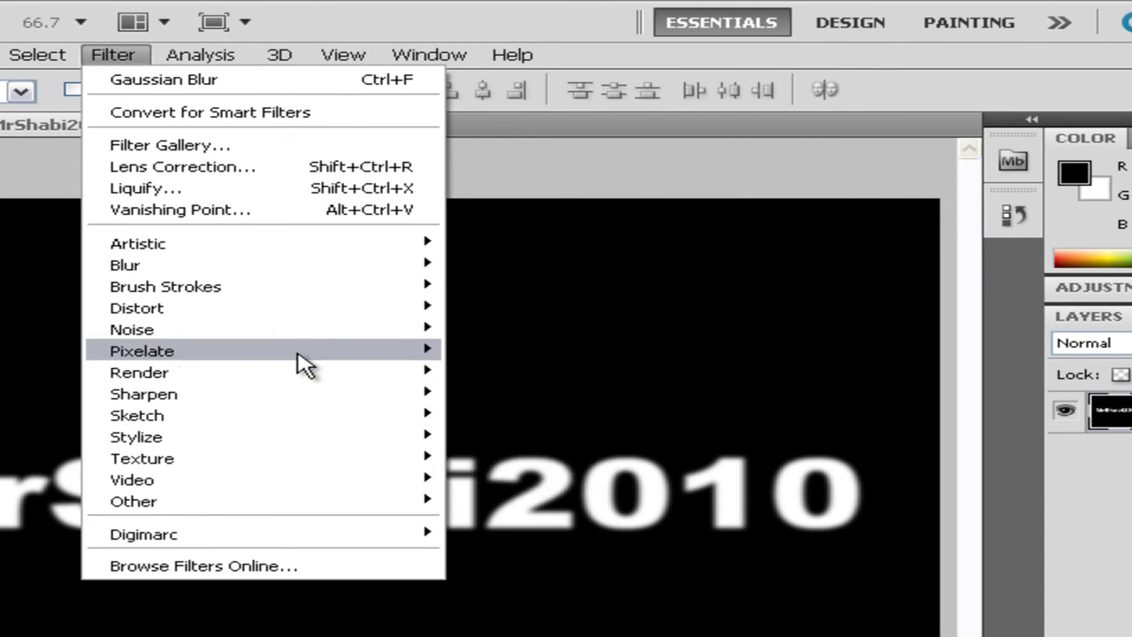
pyautogui.moveTo(136, 437)
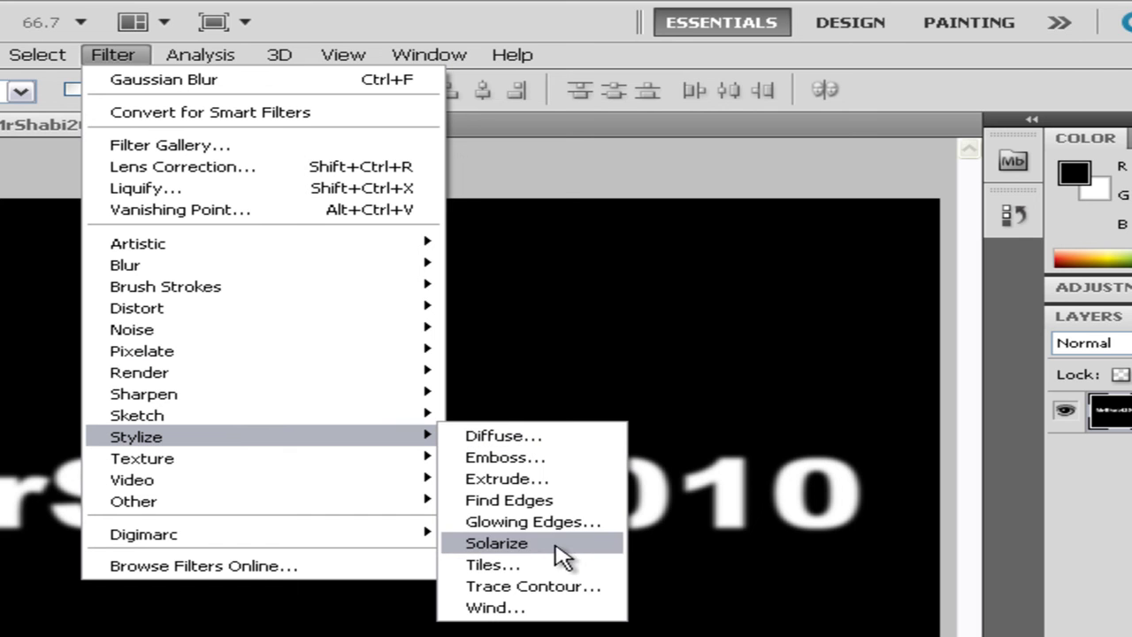
pyautogui.click(550, 545)
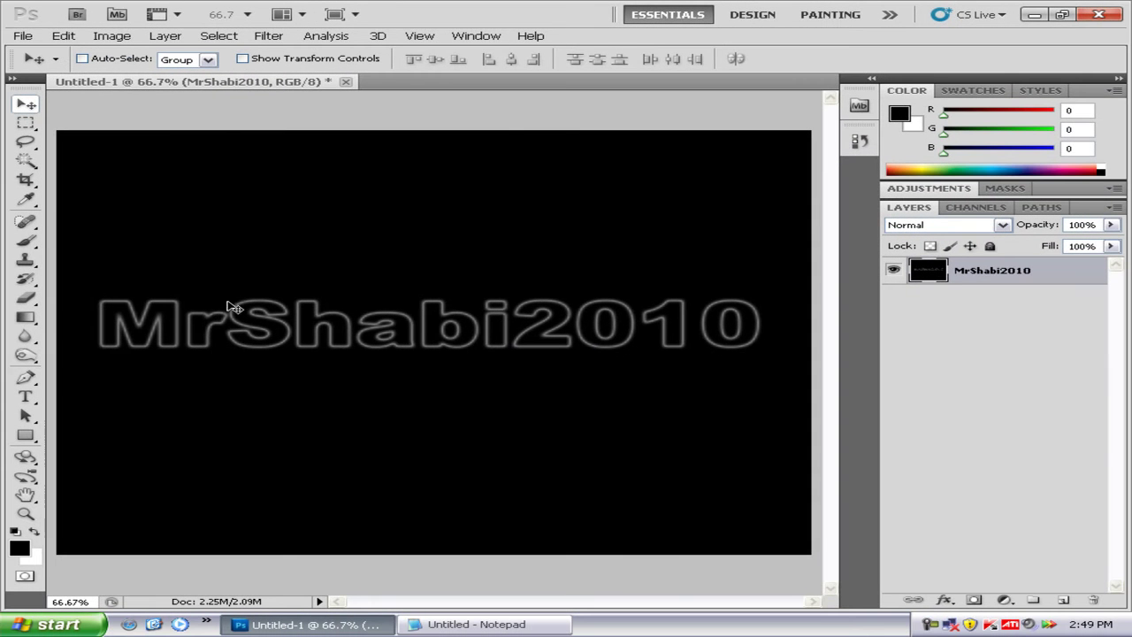
pyautogui.click(118, 38)
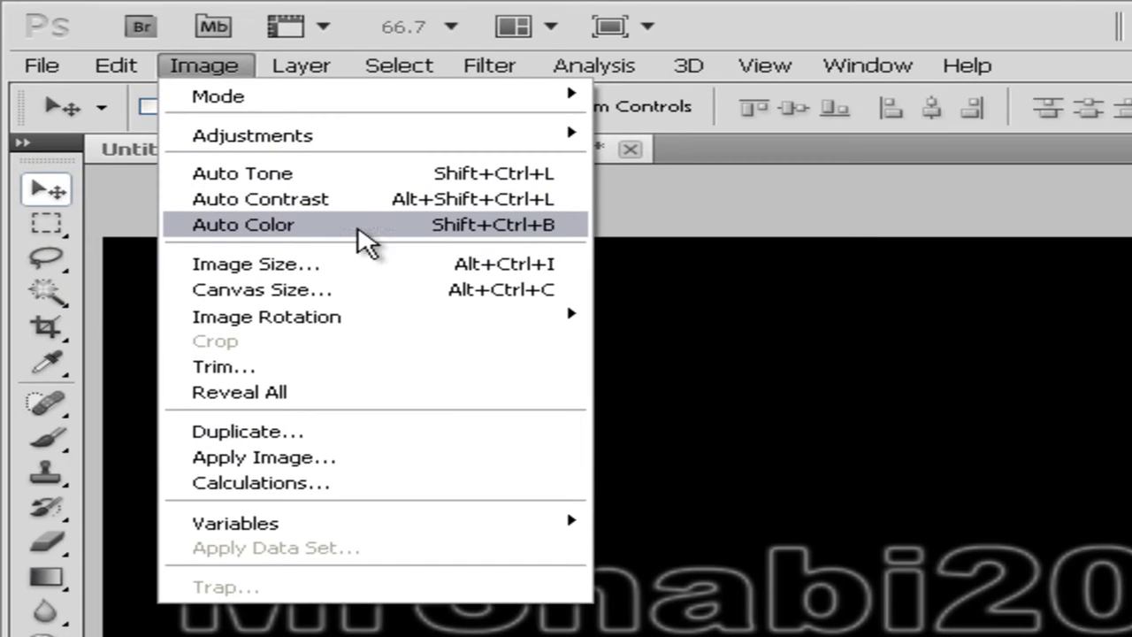
pyautogui.click(292, 180)
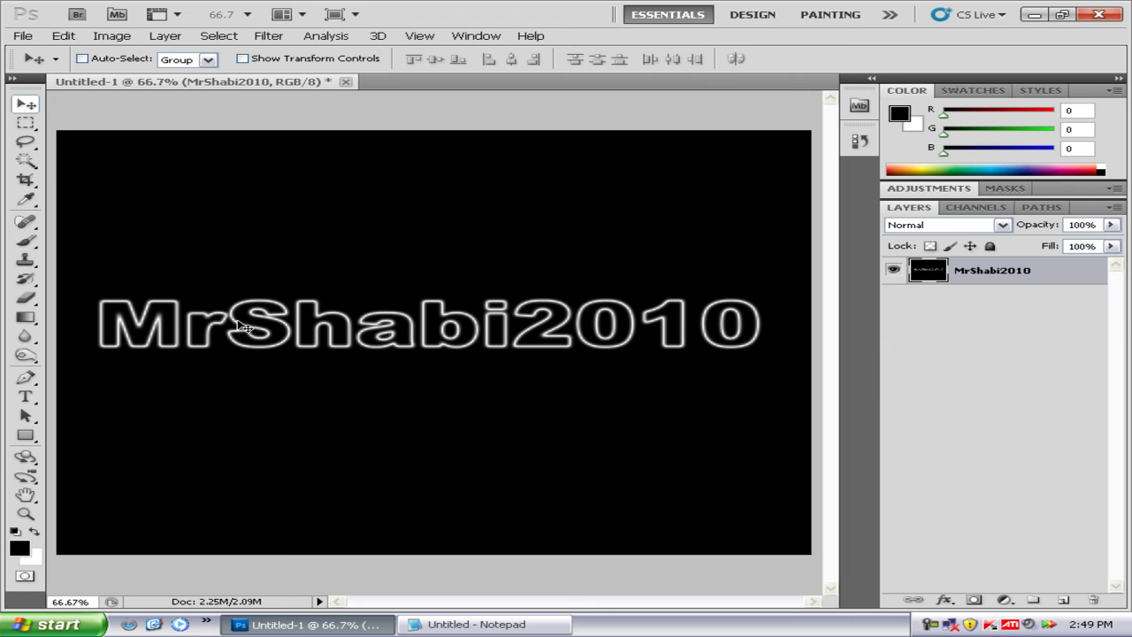
# Bring Notepad forward and clear the shortcut caption from the note
pyautogui.click(478, 624)
pyautogui.write('Ctrl + U')
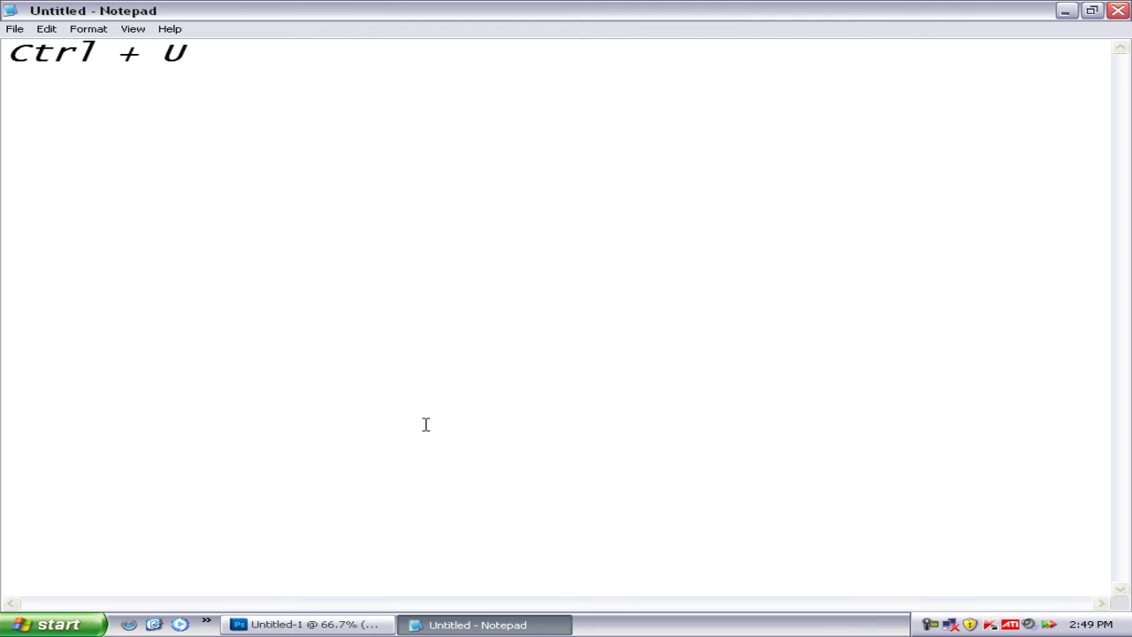
pyautogui.hotkey('ctrl', 'a')
pyautogui.press('Delete')
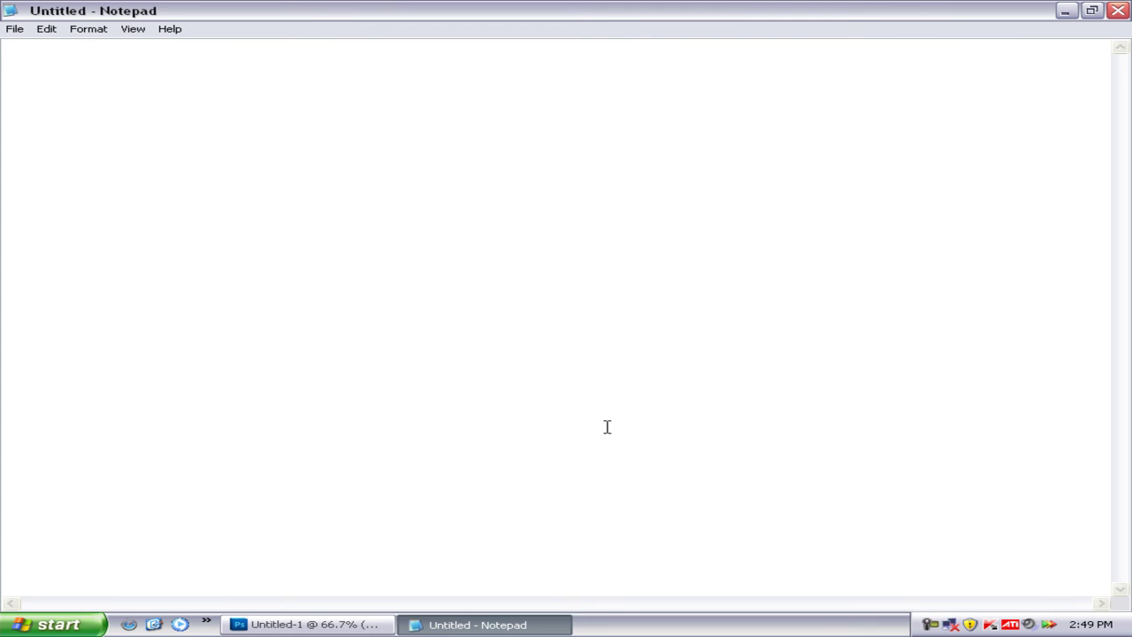
# Colorize the outlined text blue at Hue 200, Saturation 97, then return to Notepad
pyautogui.click(296, 625)
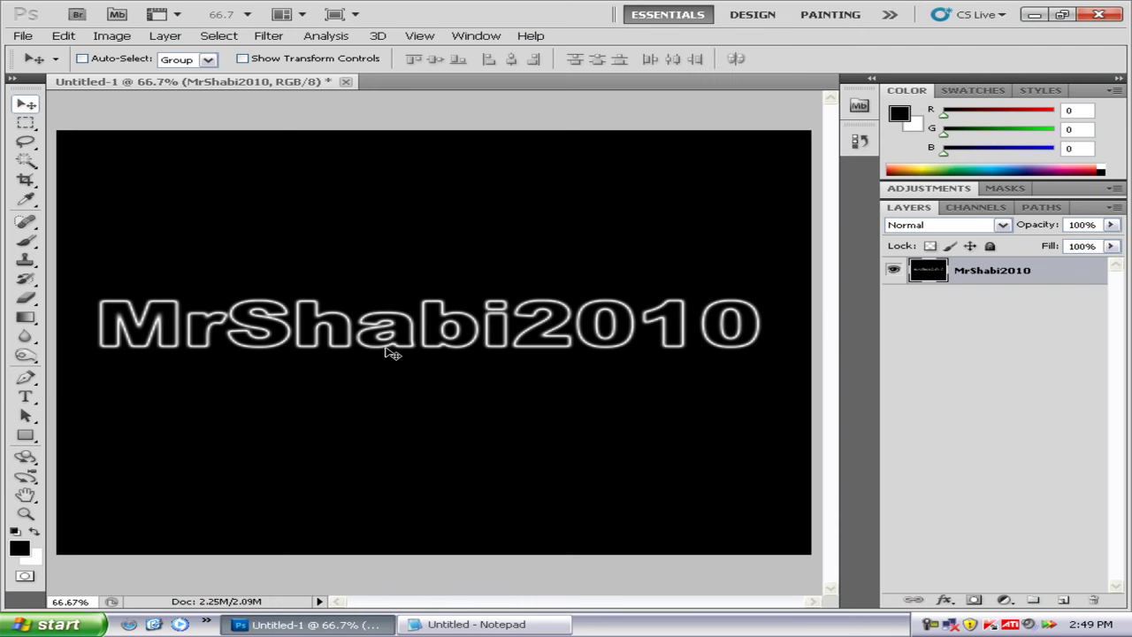
pyautogui.hotkey('ctrl', 'u')
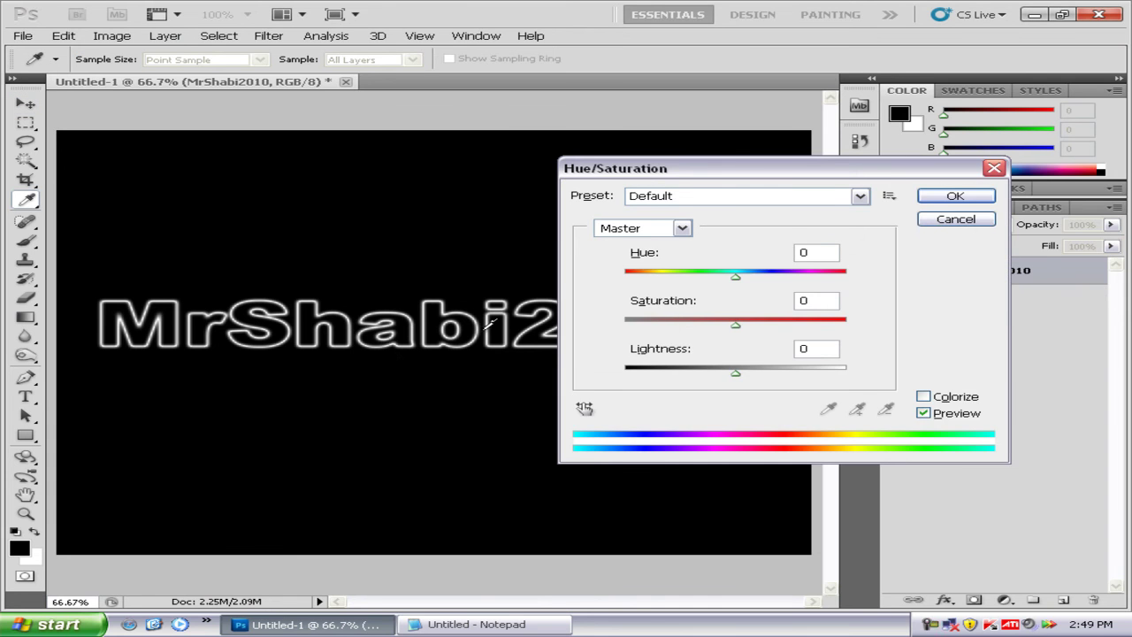
pyautogui.moveTo(641, 172); pyautogui.dragTo(695, 194)
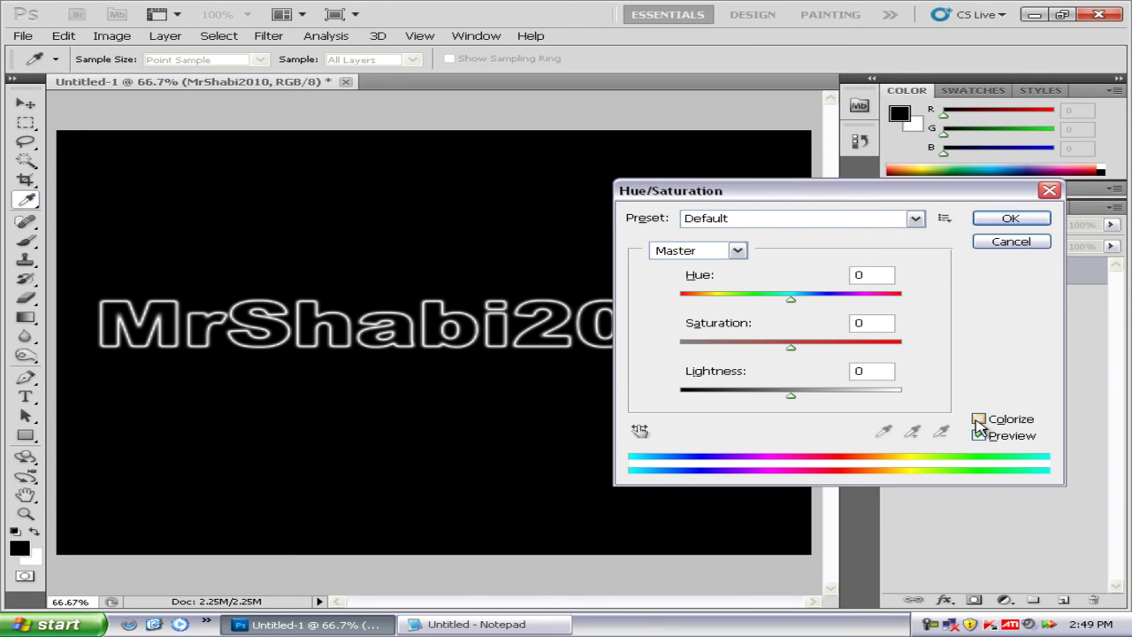
pyautogui.click(979, 419)
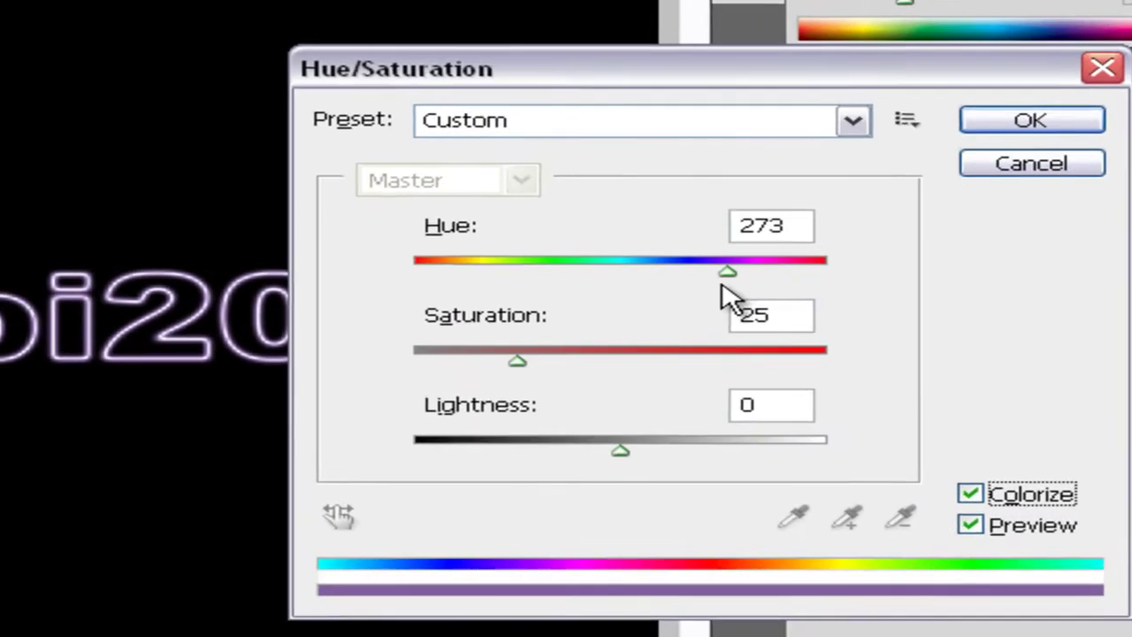
pyautogui.moveTo(847, 299); pyautogui.dragTo(766, 301)
pyautogui.moveTo(563, 283)
pyautogui.mouseDown()
pyautogui.moveTo(677, 281)
pyautogui.moveTo(392, 278)
pyautogui.moveTo(835, 273)
pyautogui.moveTo(627, 268)
pyautogui.moveTo(639, 270)
pyautogui.mouseUp()
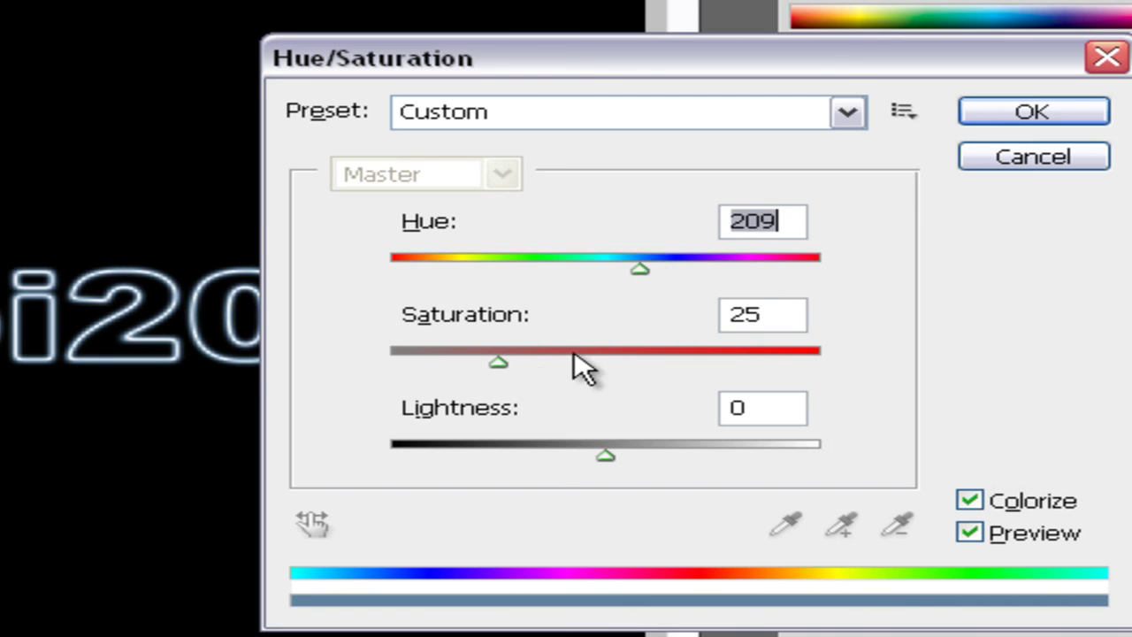
pyautogui.moveTo(498, 363)
pyautogui.mouseDown()
pyautogui.moveTo(779, 378)
pyautogui.moveTo(805, 363)
pyautogui.mouseUp()
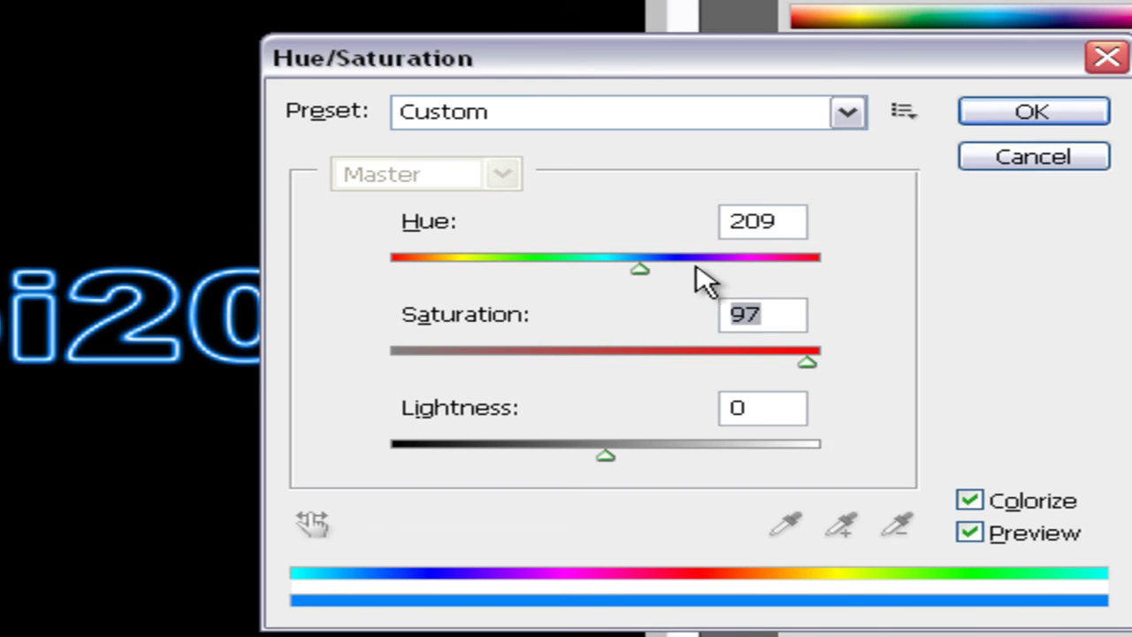
pyautogui.moveTo(646, 269)
pyautogui.mouseDown()
pyautogui.moveTo(759, 266)
pyautogui.moveTo(519, 270)
pyautogui.moveTo(816, 270)
pyautogui.moveTo(602, 269)
pyautogui.moveTo(629, 270)
pyautogui.mouseUp()
pyautogui.click(986, 121)
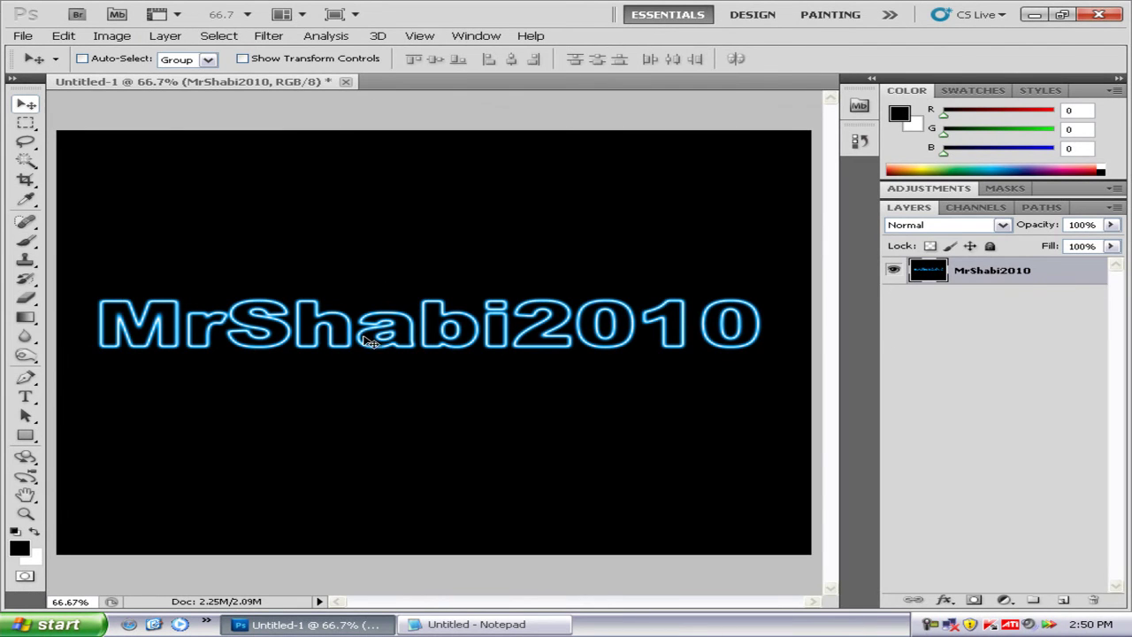
pyautogui.click(478, 624)
pyautogui.write('Thats It')
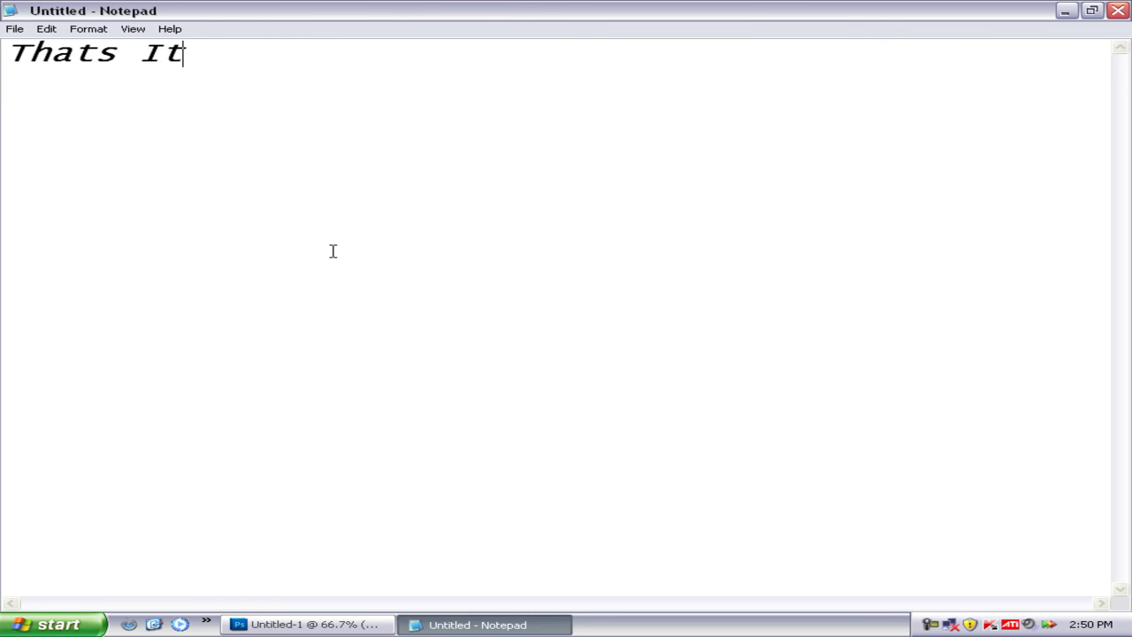
pyautogui.hotkey('ctrl', 'a')
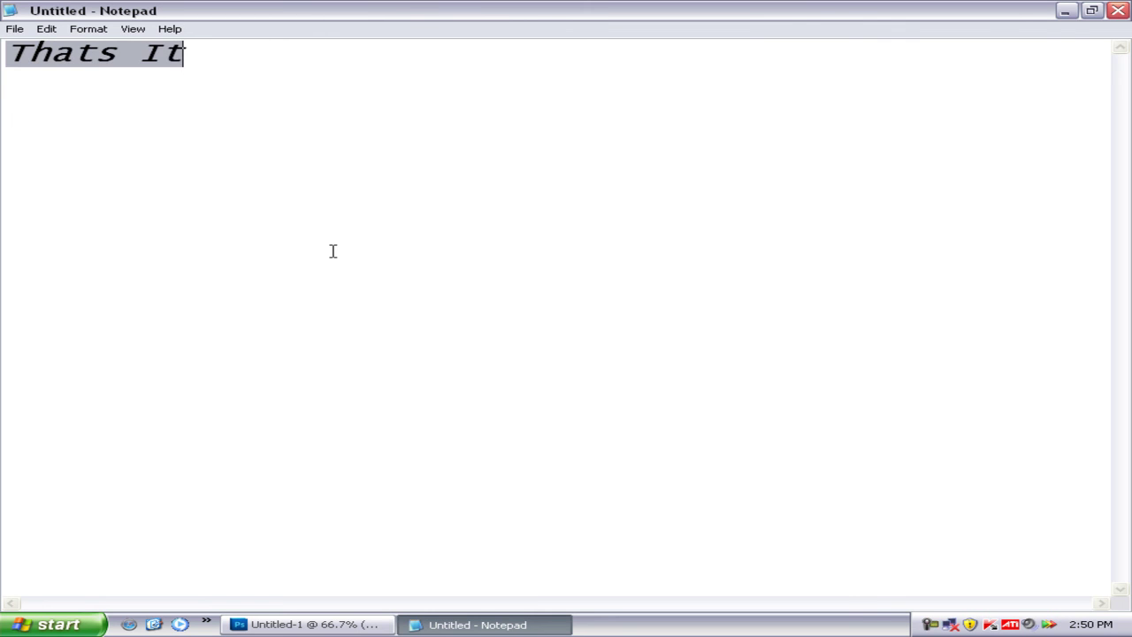
pyautogui.press('Delete')
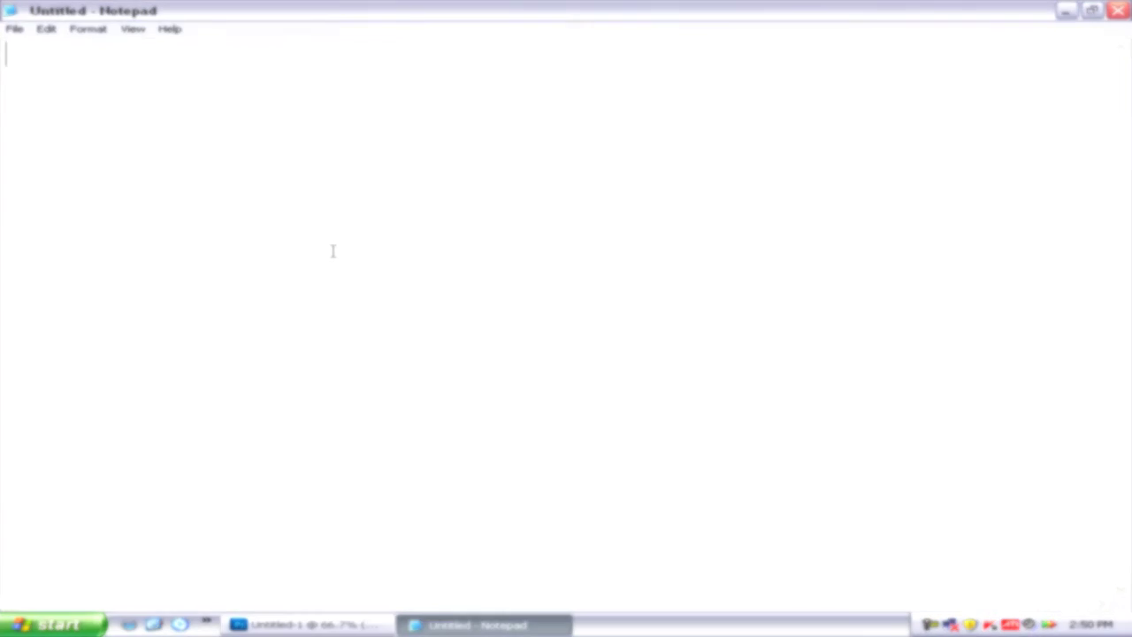